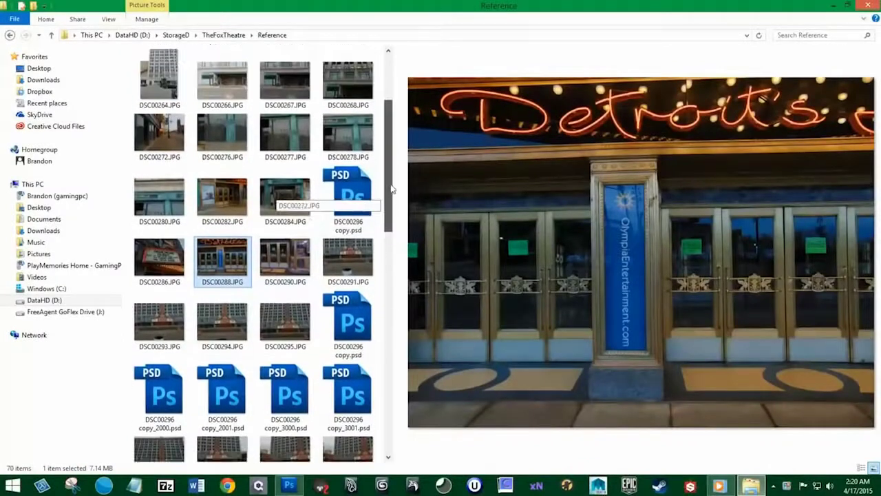
- Preview the Reference photos, settle on the DSC00288 theatre entrance shot, and switch to Photoshop
scroll(391, 188, down, 1)
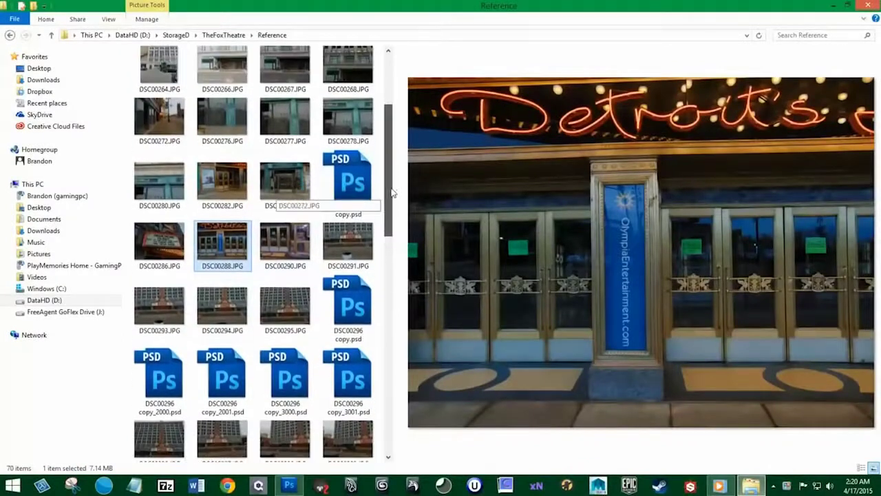
key(Up)
click(279, 182)
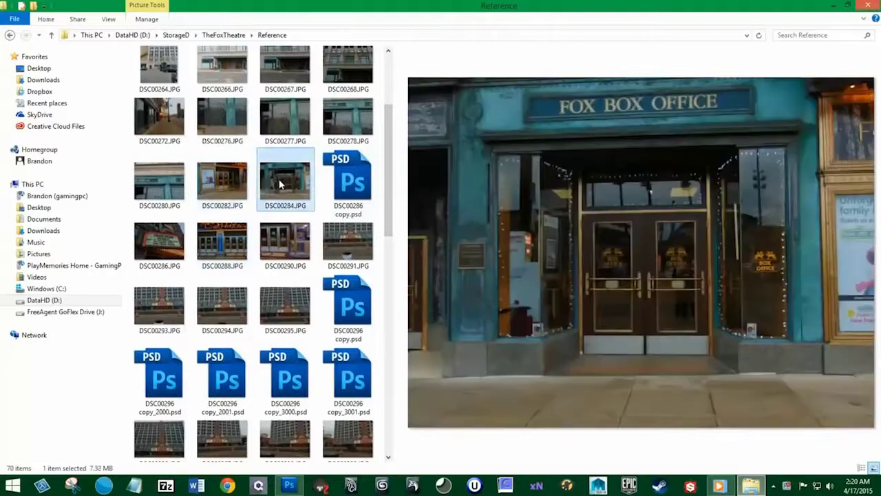
click(168, 245)
click(207, 252)
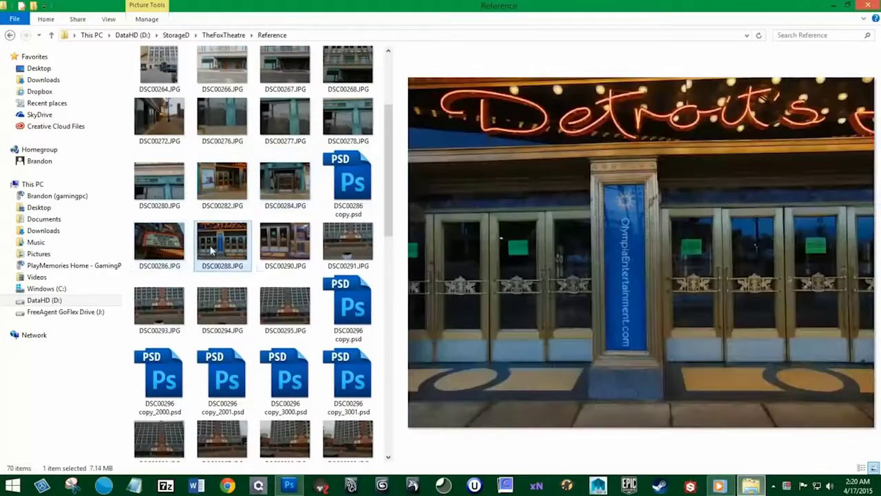
click(274, 250)
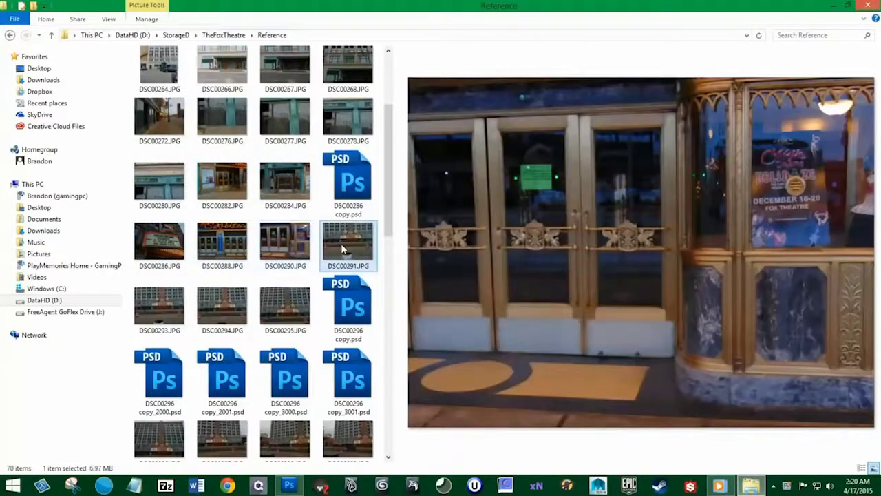
click(342, 246)
click(235, 246)
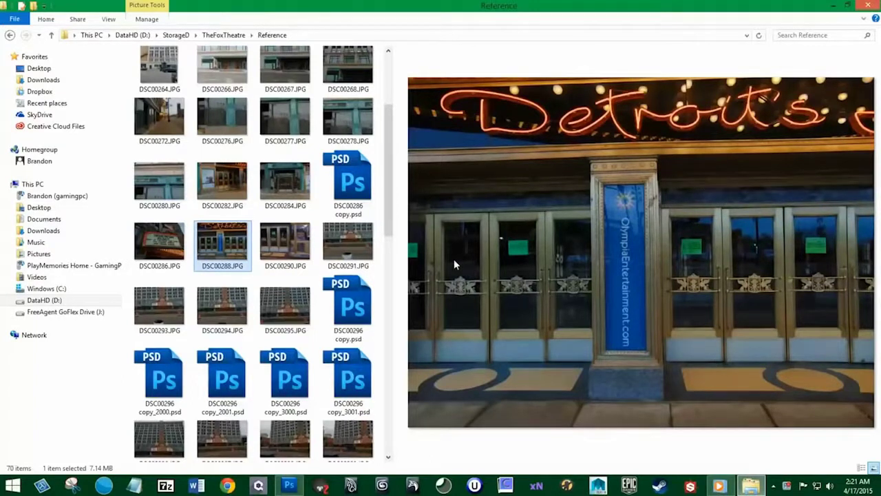
click(289, 485)
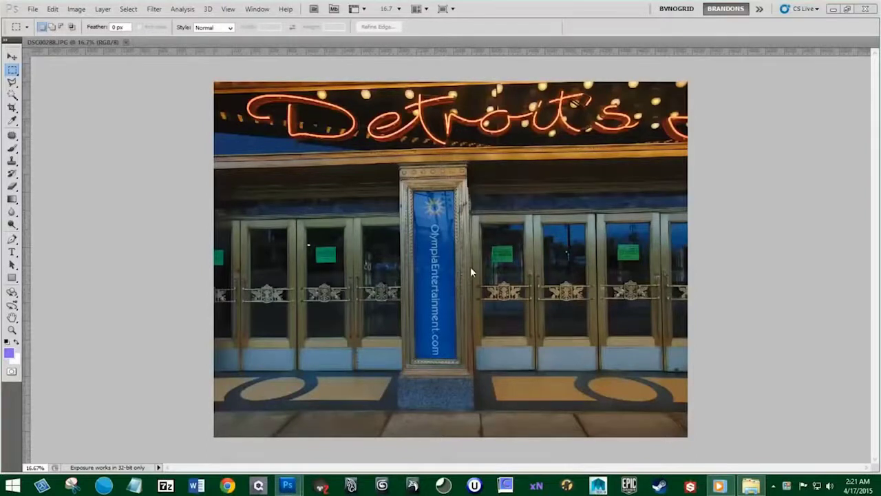
- Show rulers and create a blank 4096×4096 px document, Untitled-1, with the Layers panel visible
key(ctrl+r)
key(v)
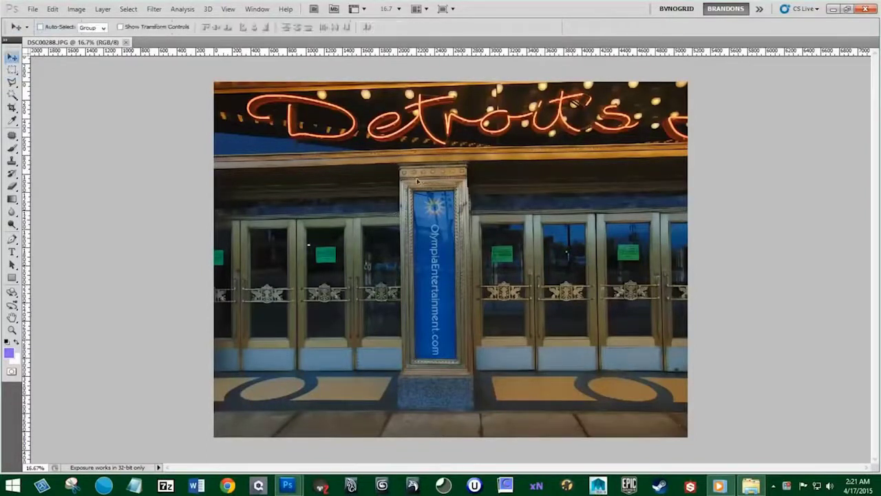
click(32, 9)
click(38, 20)
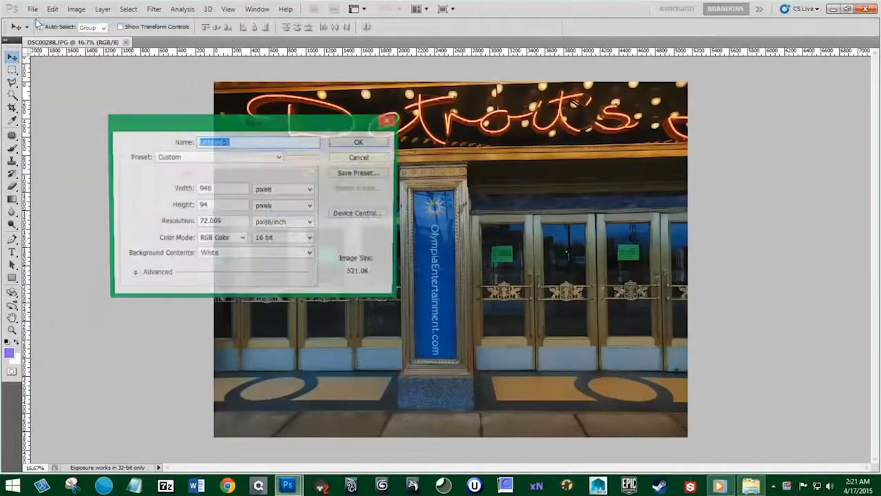
double_click(238, 188)
text(4)
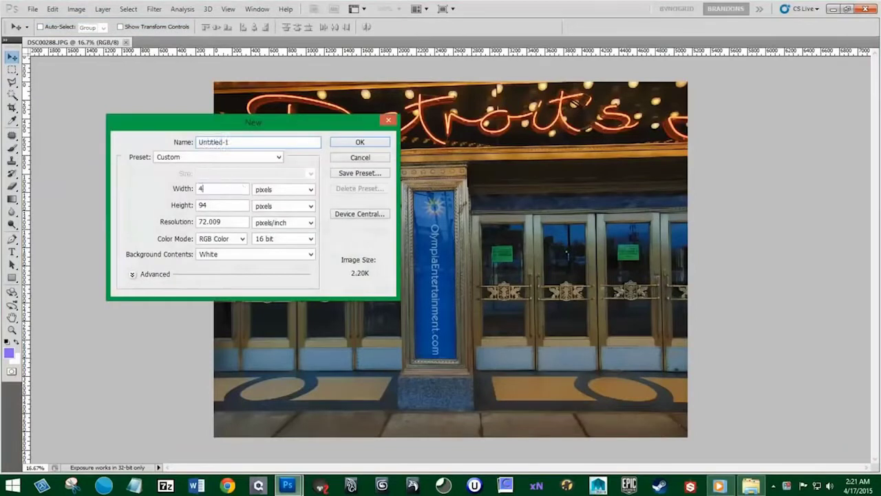
text(096)
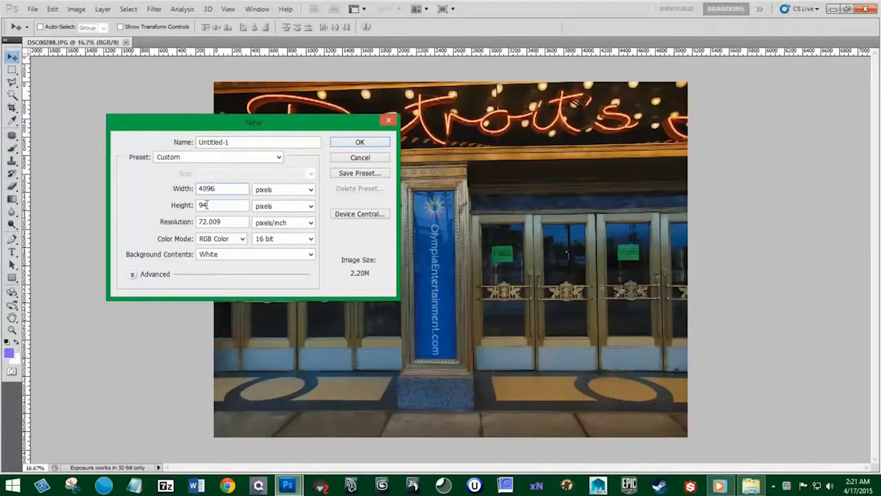
text(4096)
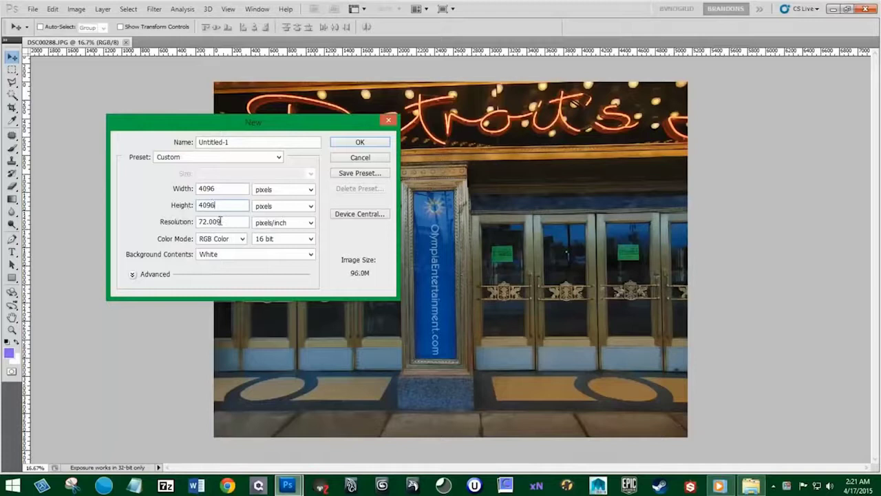
key(Tab)
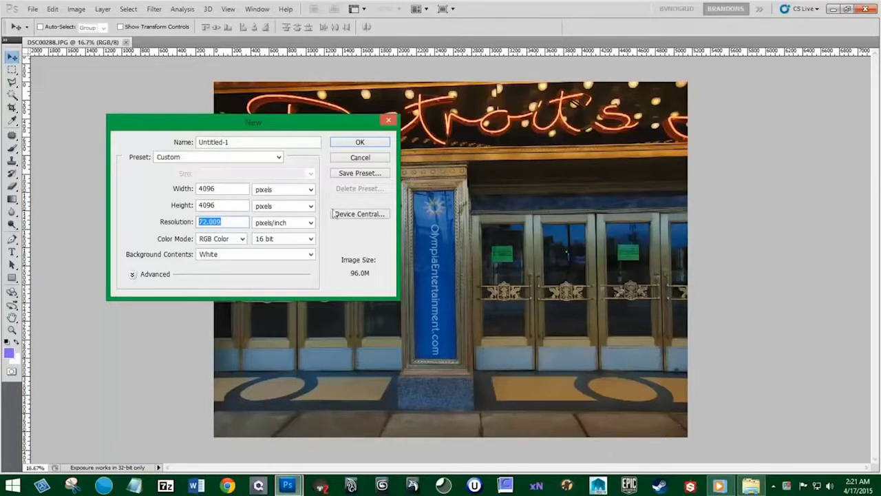
click(221, 222)
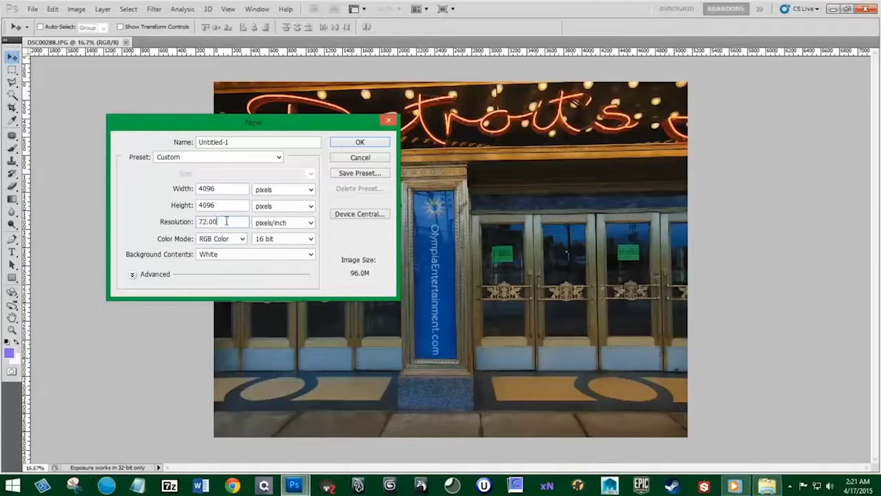
key(Return)
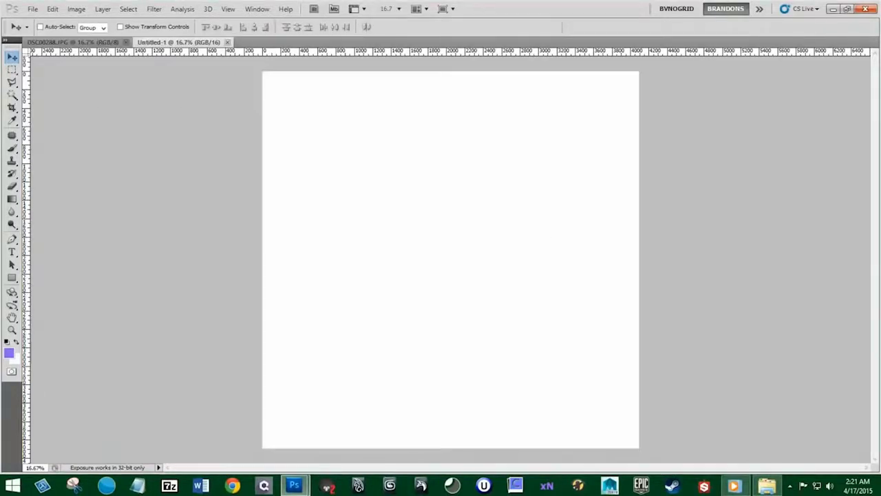
key(F7)
- Move the Layers panel and duplicate the DSC00288 photo's Background layer
drag(778, 188, 723, 93)
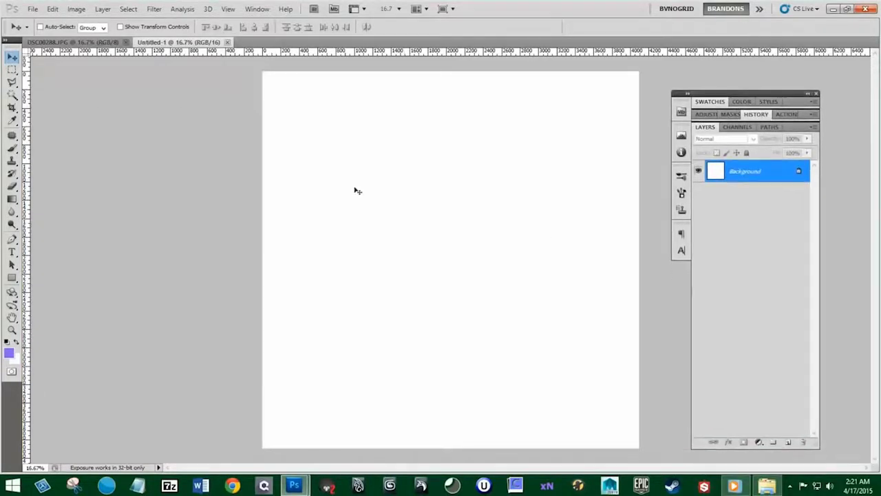
click(66, 42)
key(ctrl+j)
key(f)
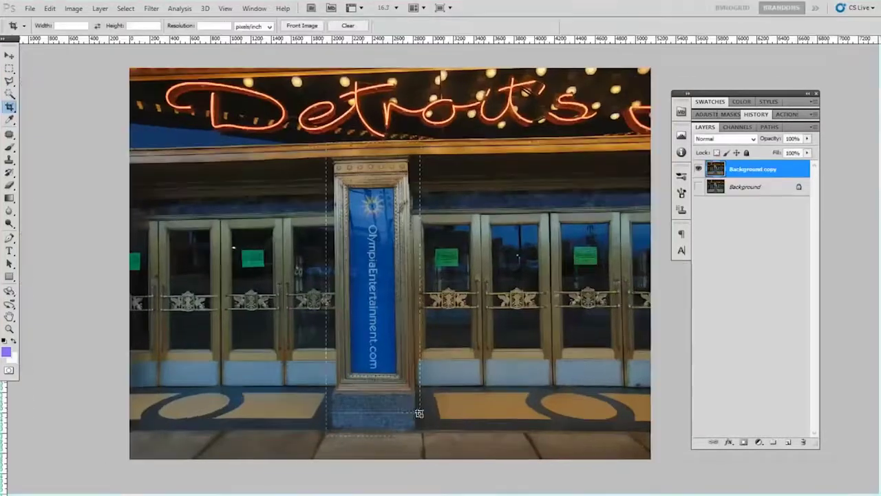
- Draw a crop box around the brass pillar and enable Perspective cropping
key(c)
drag(324, 153, 422, 429)
key(ctrl+plus)
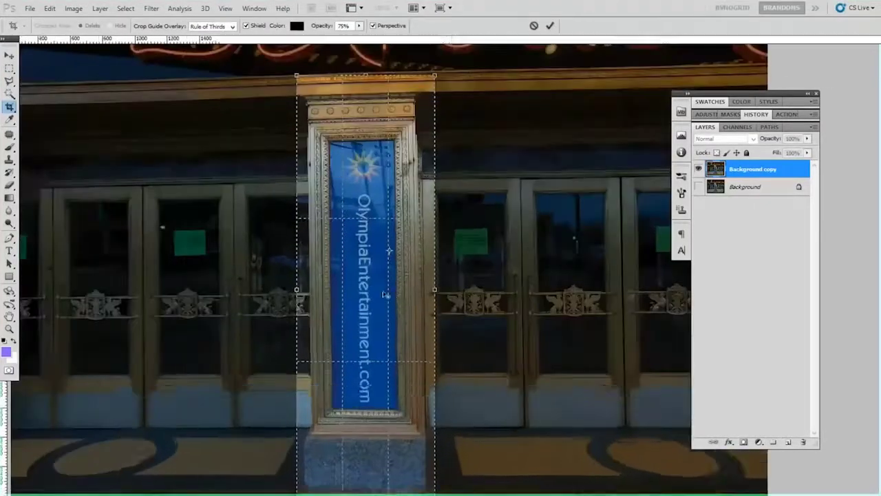
click(372, 26)
click(372, 26)
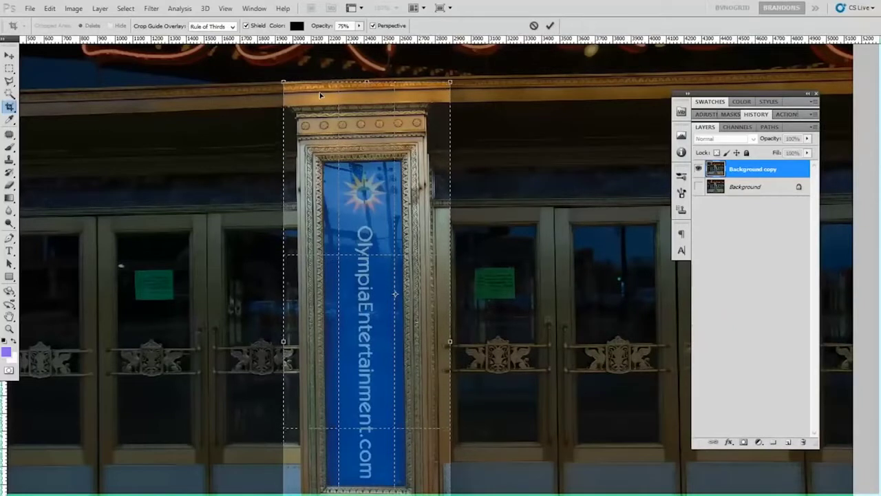
- Drag the perspective crop's corners onto the pillar's top and bottom corners
drag(283, 82, 296, 114)
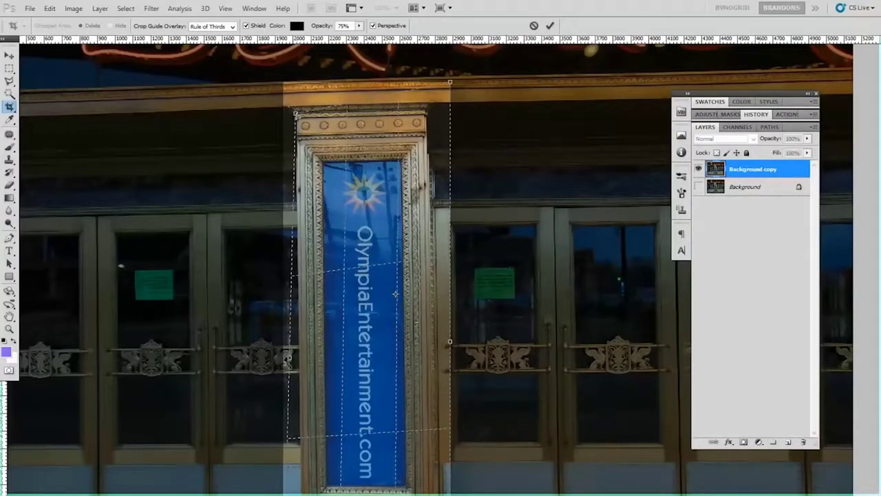
click(373, 25)
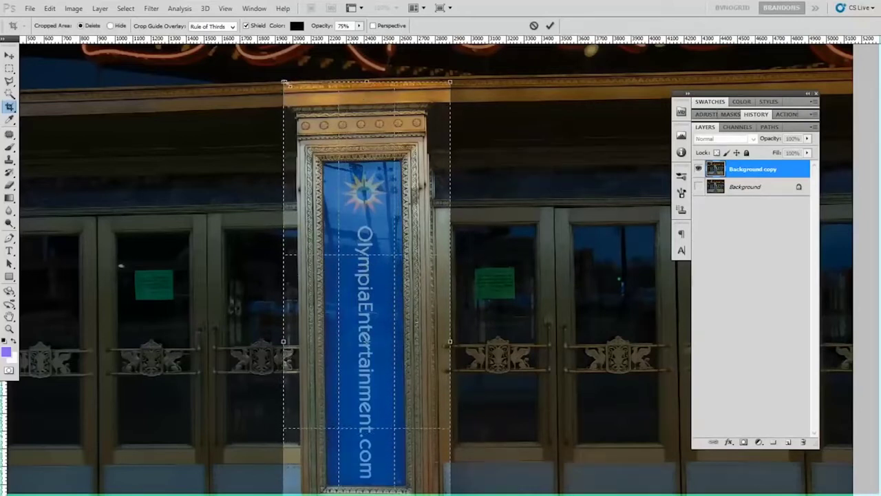
drag(283, 340, 292, 342)
click(372, 25)
drag(288, 88, 305, 108)
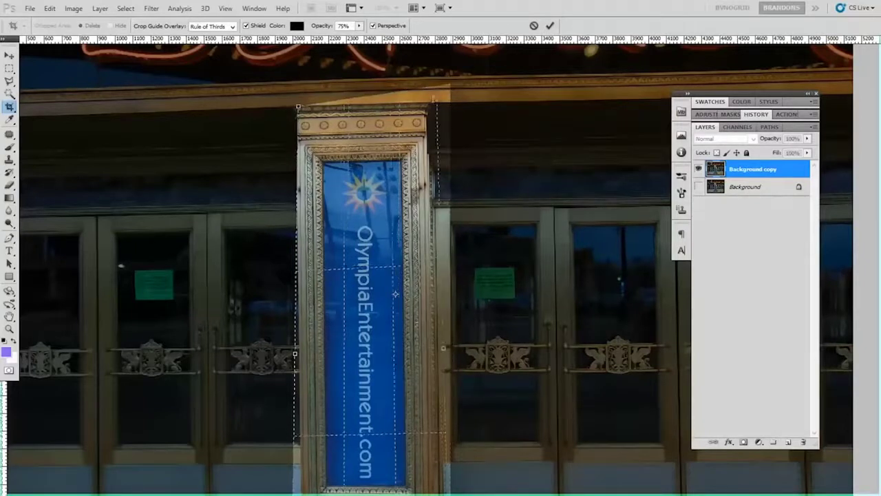
drag(427, 103, 425, 103)
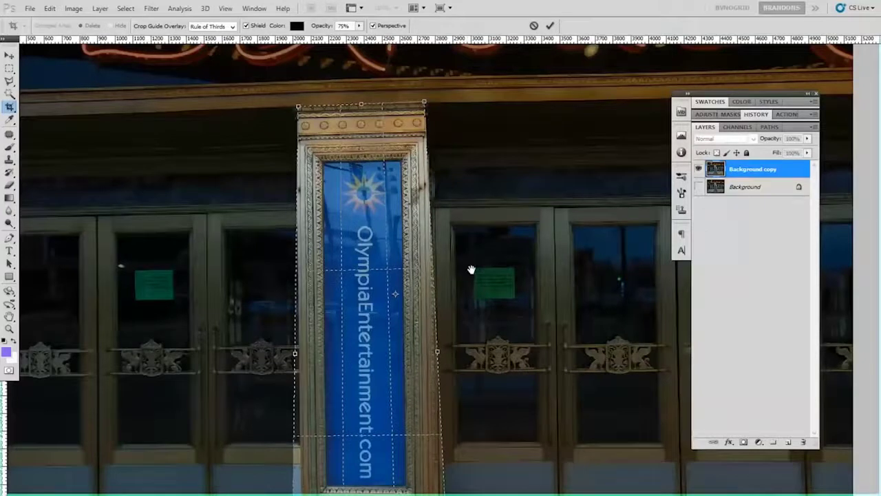
scroll(465, 262, down, 4)
drag(417, 462, 419, 459)
- Refine the crop's bottom-left and top-right corners to follow the pillar's edges
drag(268, 472, 270, 456)
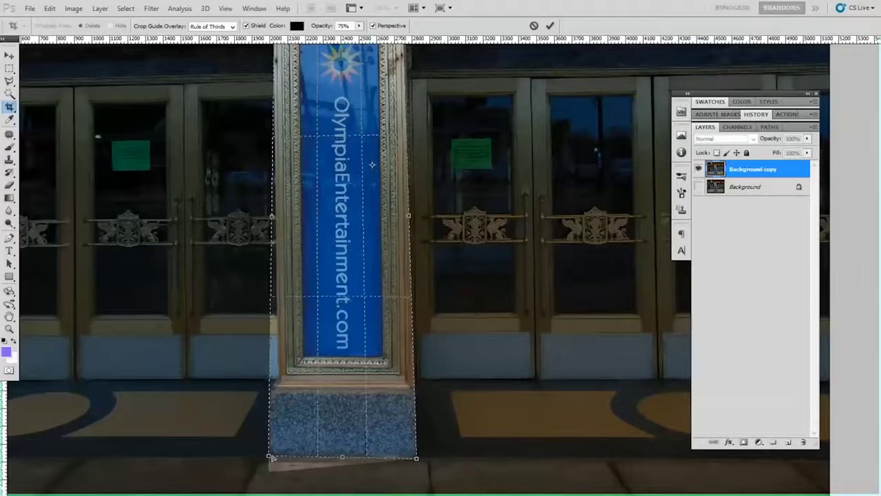
scroll(367, 185, down, 2)
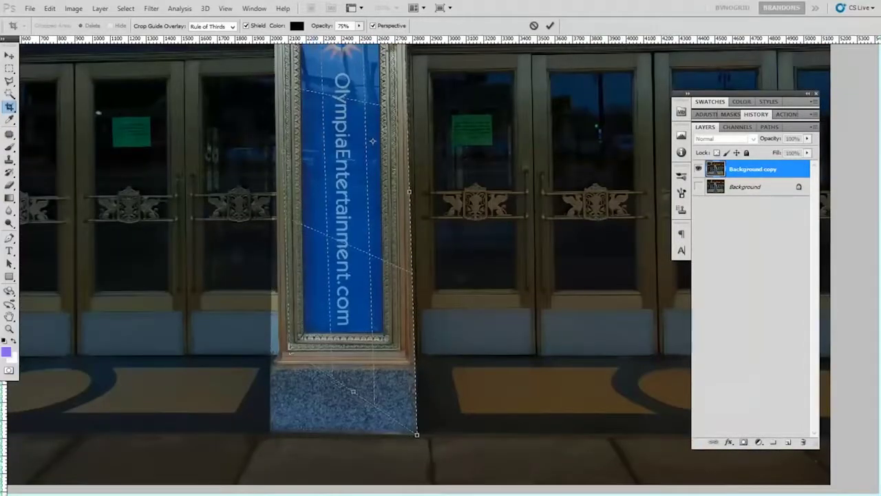
scroll(291, 350, up, 5)
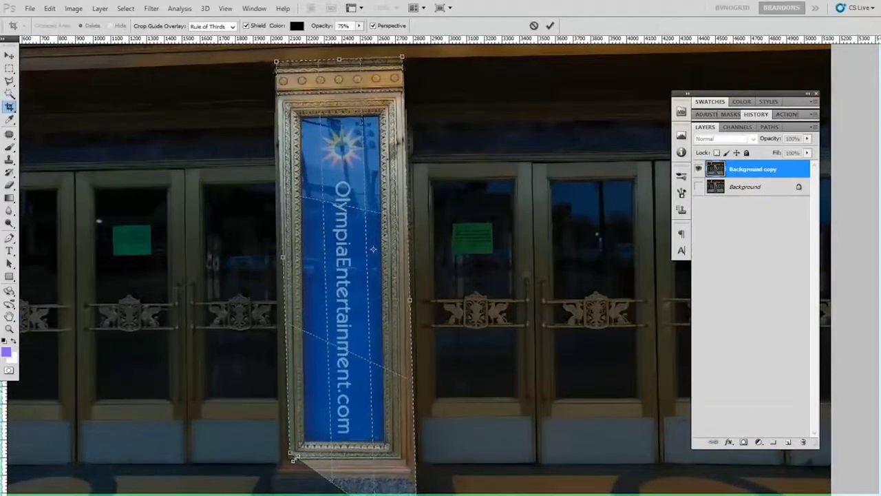
mouse_move(288, 459)
mouse_down()
mouse_move(267, 467)
mouse_move(285, 475)
mouse_up()
scroll(348, 415, down, 2)
scroll(396, 467, down, 2)
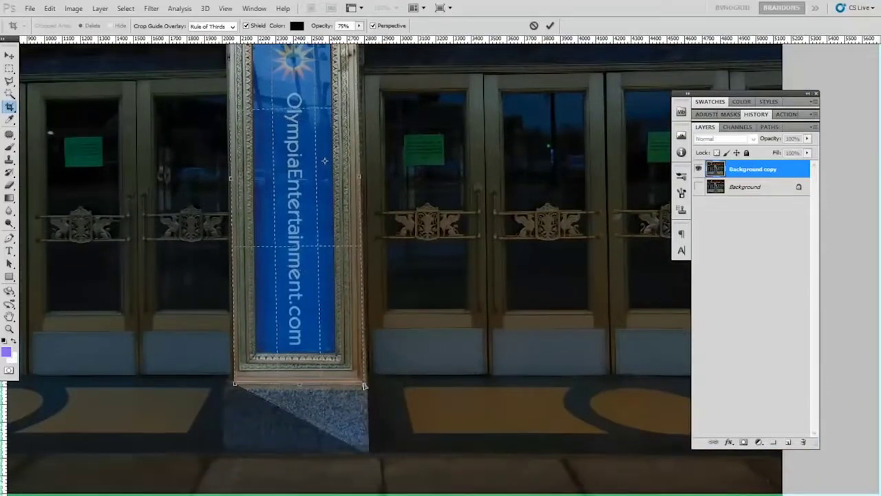
scroll(375, 408, up, 4)
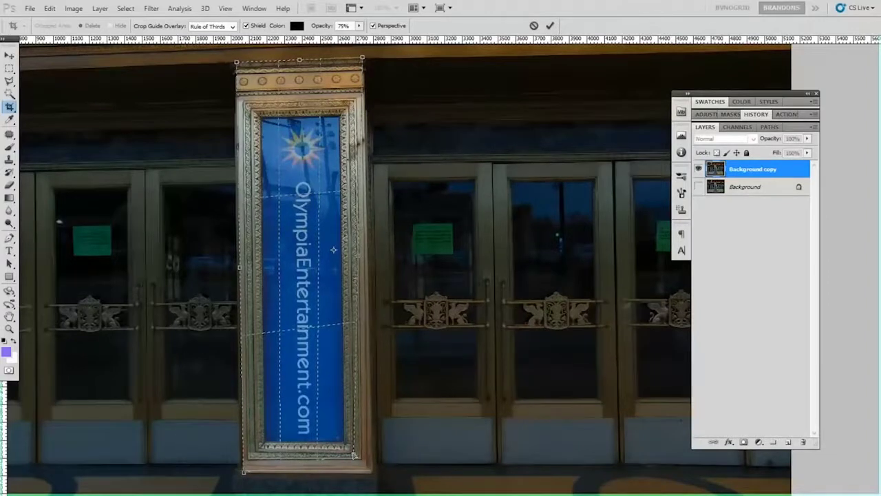
drag(362, 61, 345, 101)
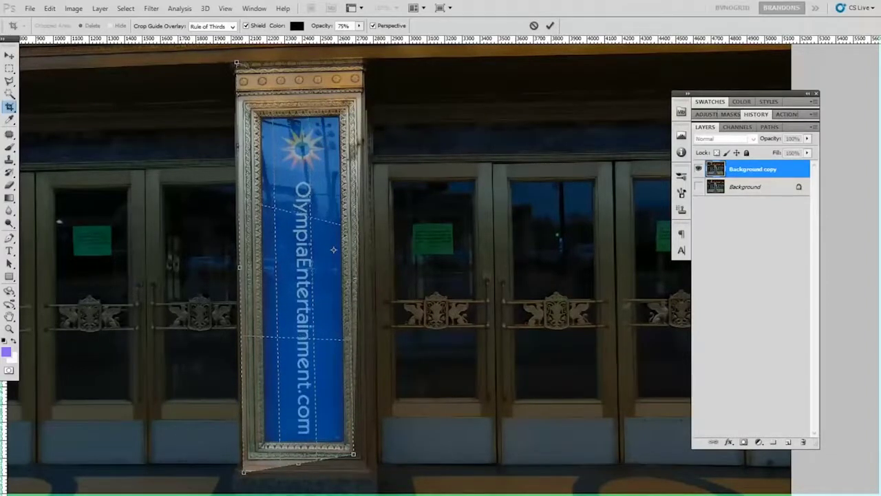
drag(339, 117, 339, 116)
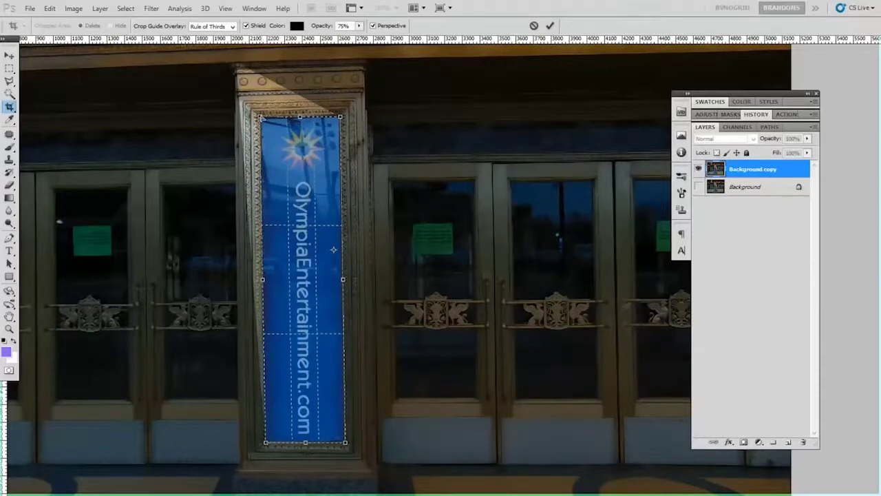
- Extend the crop to the pillar top and granite base, then apply the perspective crop
key(ctrl+0)
drag(349, 404, 351, 400)
drag(422, 105, 421, 101)
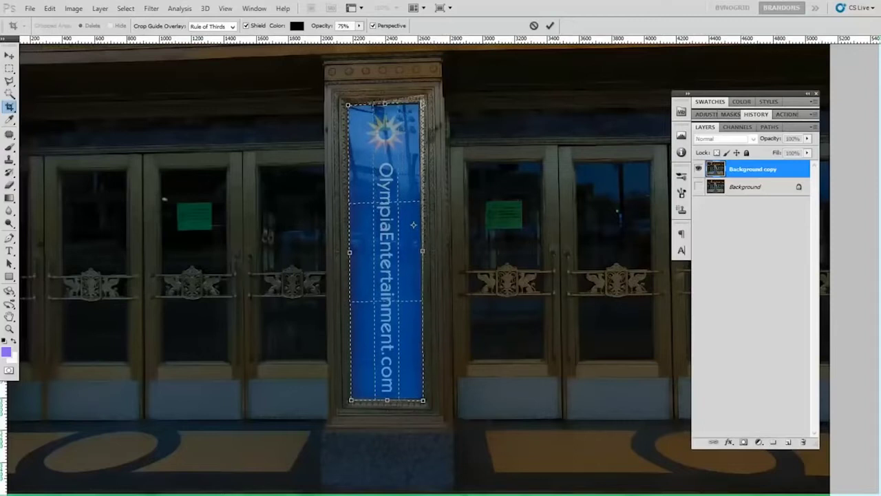
drag(348, 104, 383, 45)
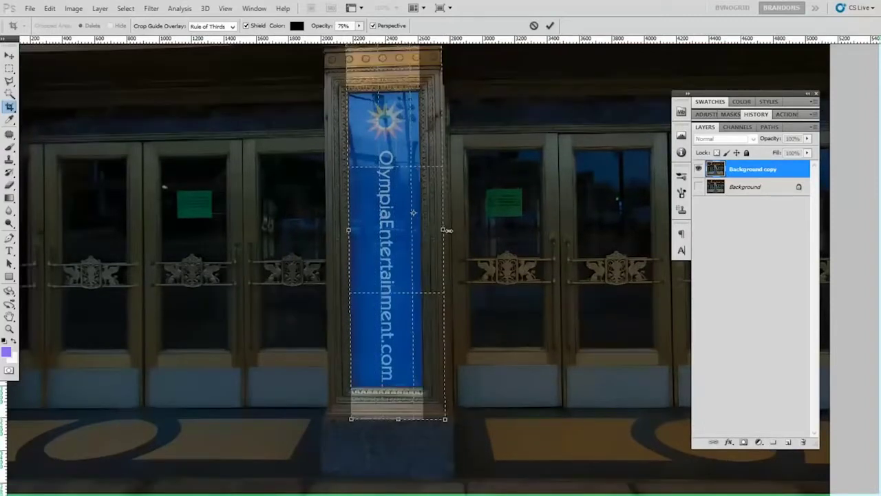
drag(422, 232, 445, 229)
drag(387, 387, 388, 418)
drag(349, 233, 329, 224)
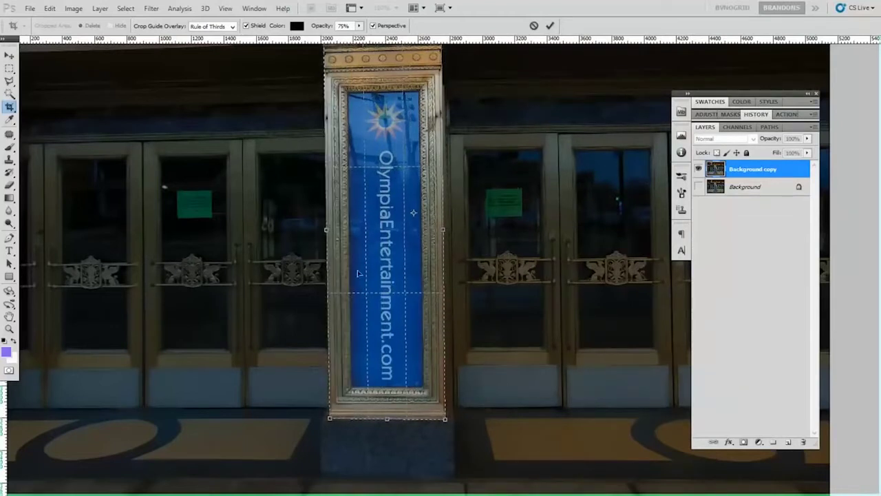
scroll(377, 339, down, 3)
drag(378, 338, 378, 389)
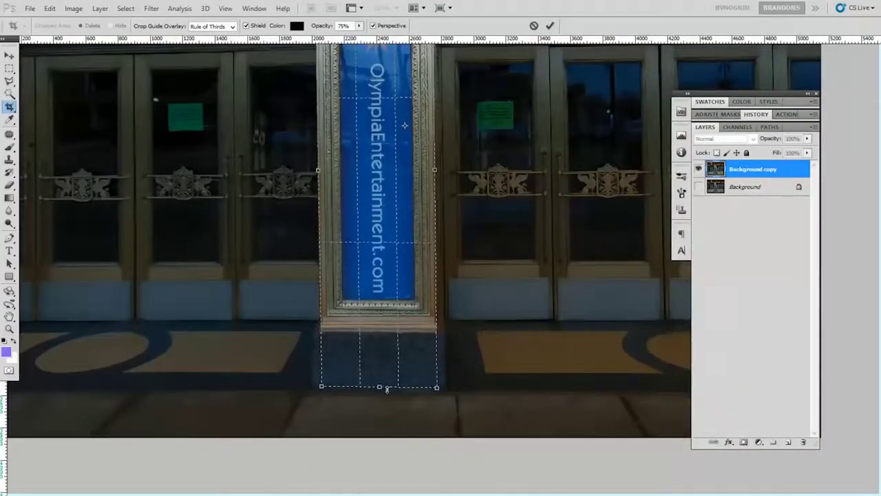
click(549, 26)
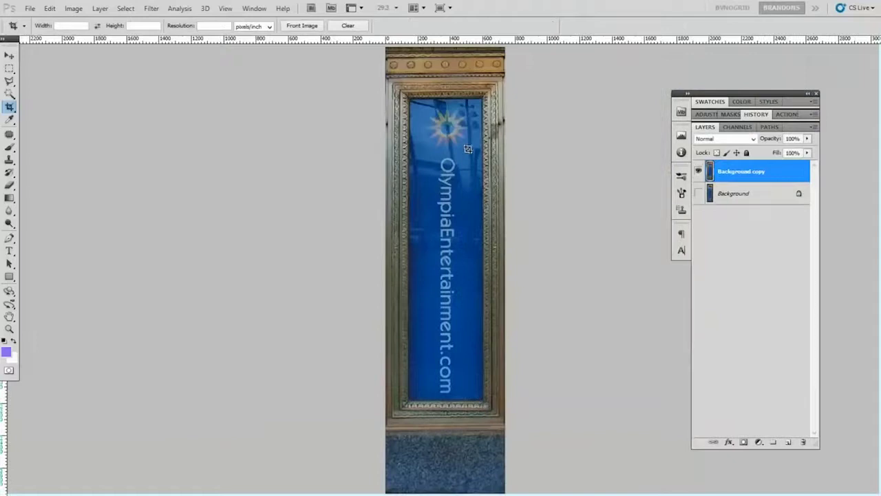
- Rotate the pillar layer 0.61° with Free Transform, checking it against two guides, and commit
key(ctrl+0)
key(v)
scroll(508, 70, up, 5)
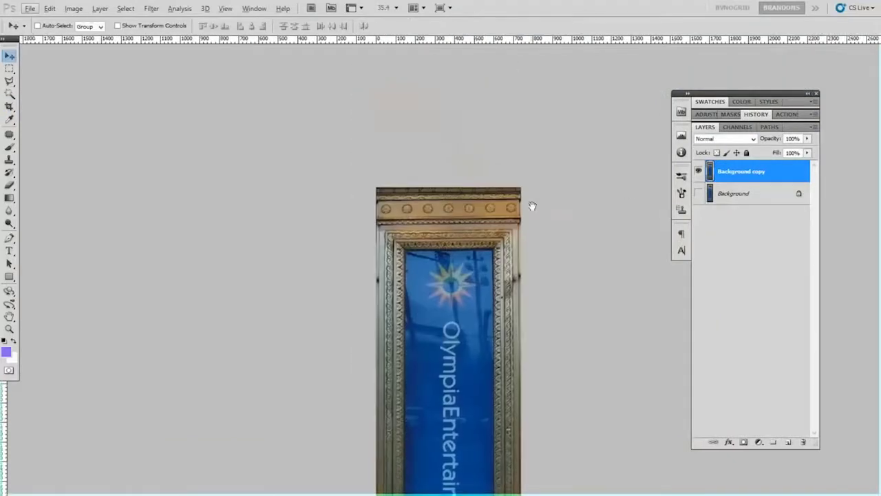
click(10, 69)
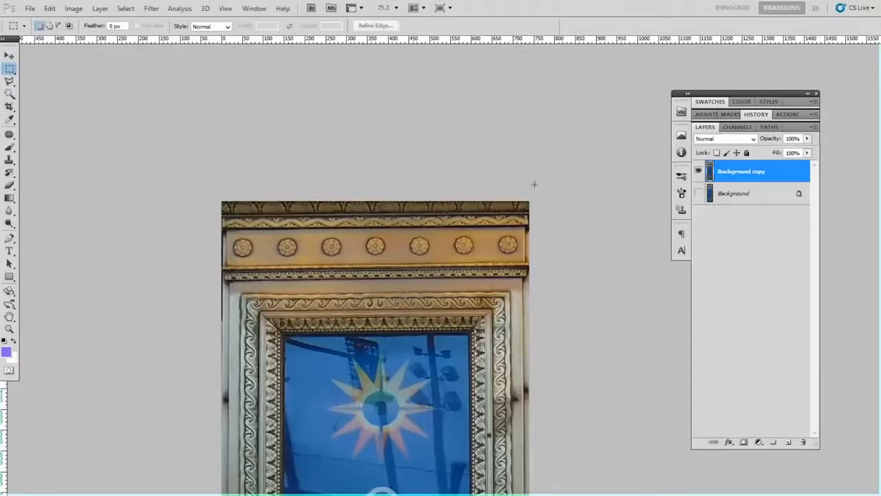
scroll(435, 196, down, 2)
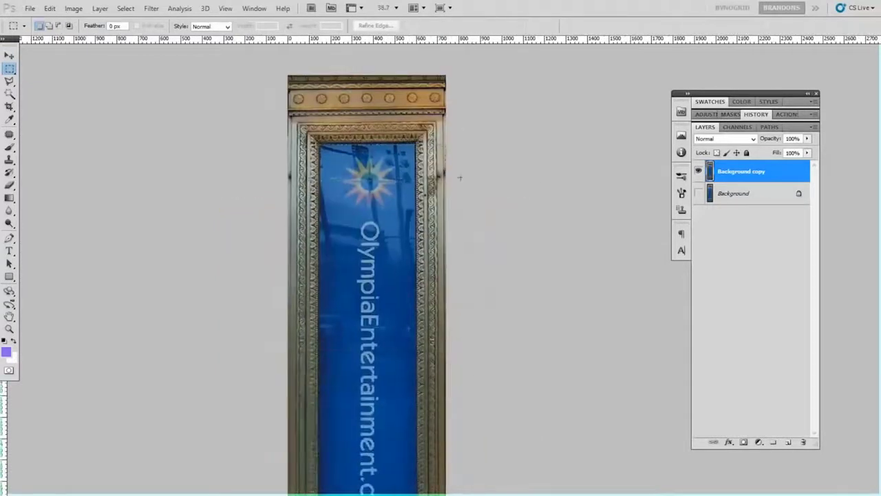
scroll(348, 131, up, 3)
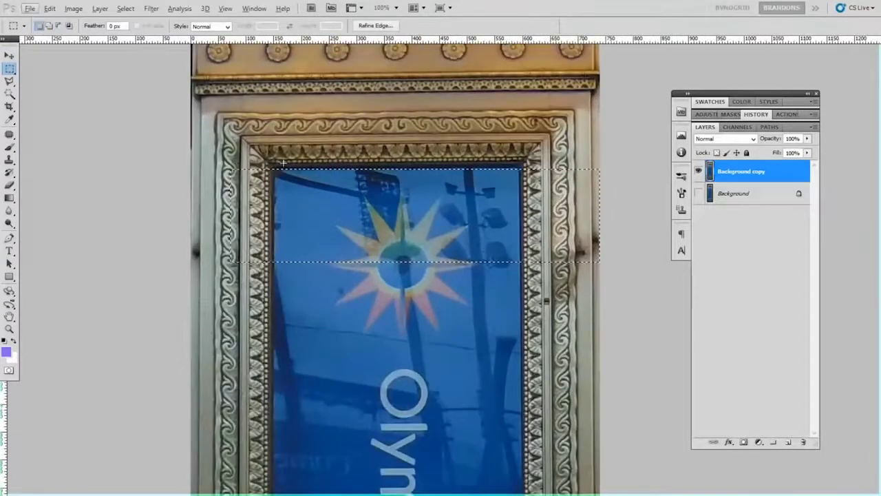
key(ctrl+t)
scroll(438, 79, down, 5)
scroll(440, 79, up, 4)
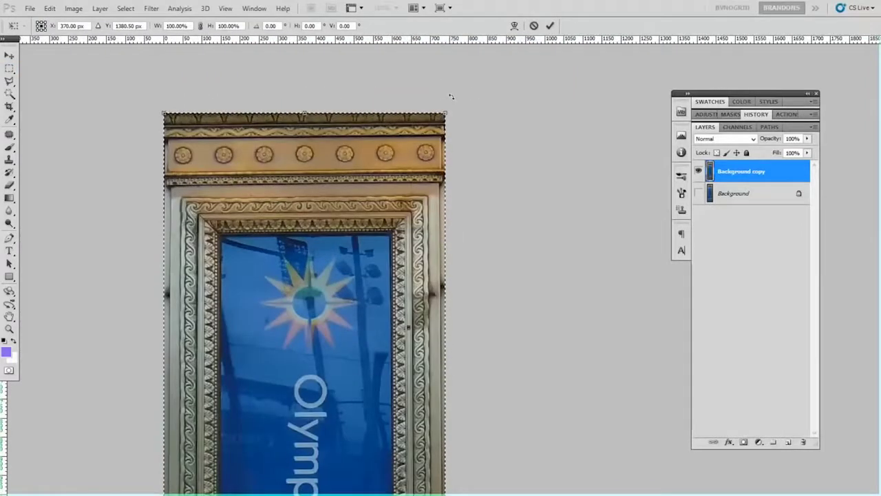
drag(452, 97, 455, 98)
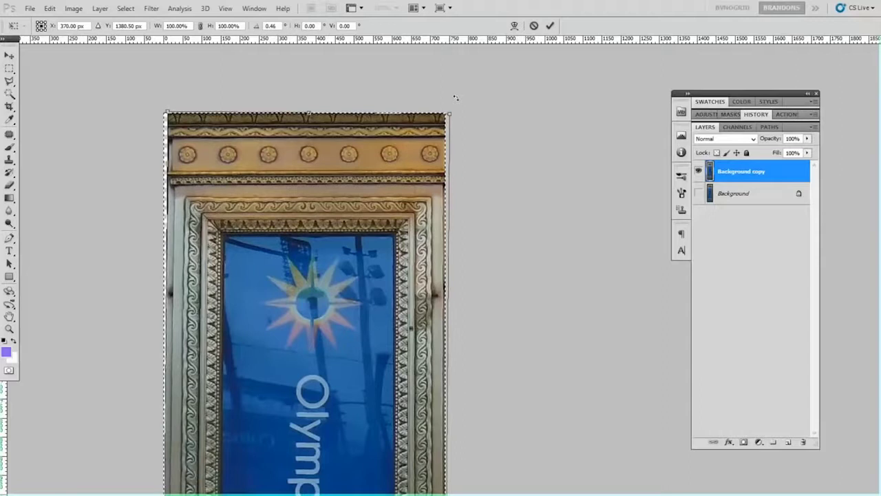
drag(453, 41, 468, 114)
drag(464, 45, 490, 39)
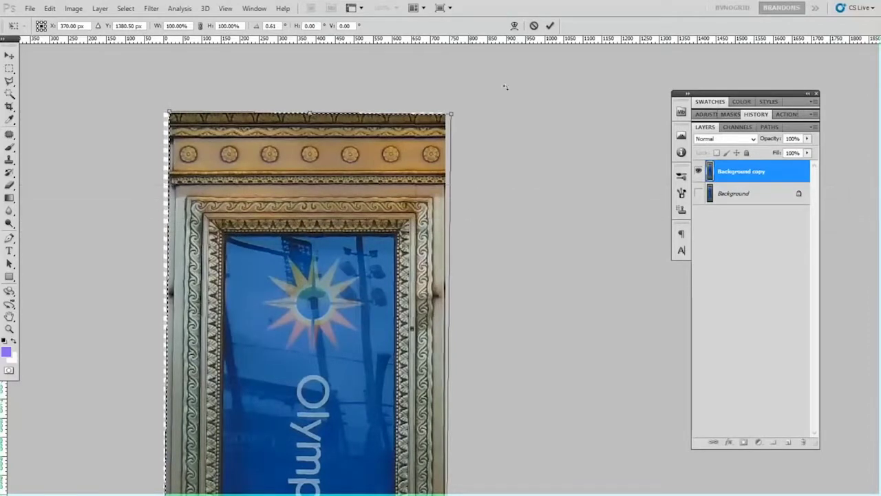
click(549, 26)
- With snapping off, crop the pillar tighter, trimming slivers from its left and right edges
click(9, 107)
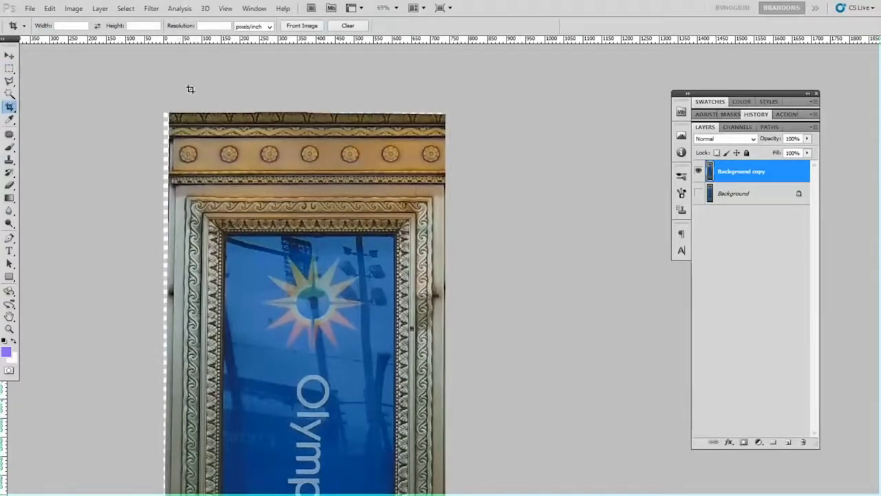
scroll(165, 98, down, 5)
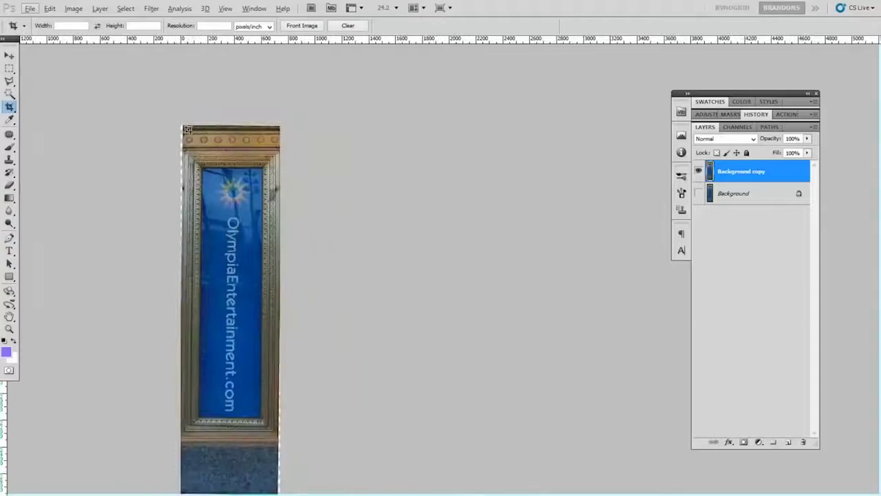
drag(183, 124, 330, 448)
drag(337, 124, 348, 398)
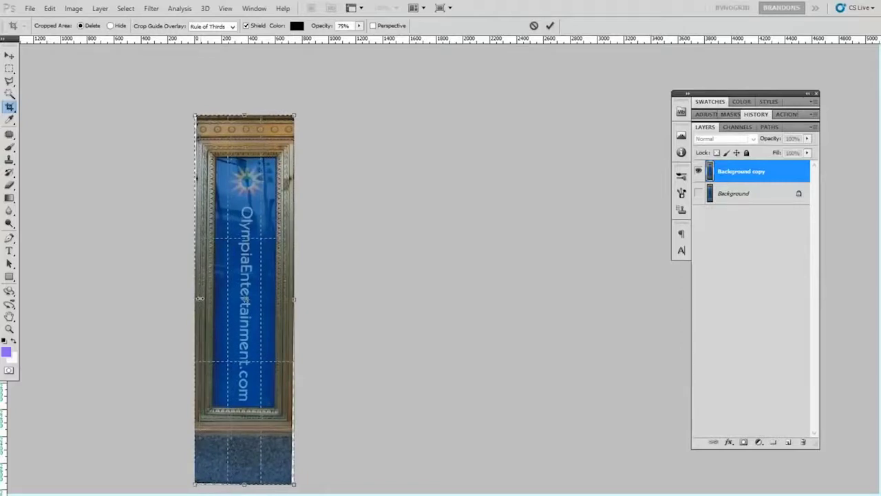
click(225, 8)
click(262, 200)
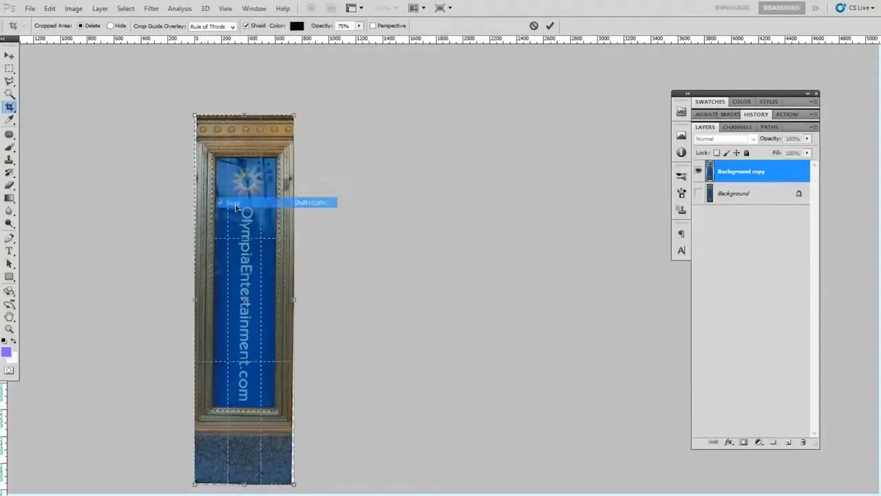
drag(197, 297, 199, 298)
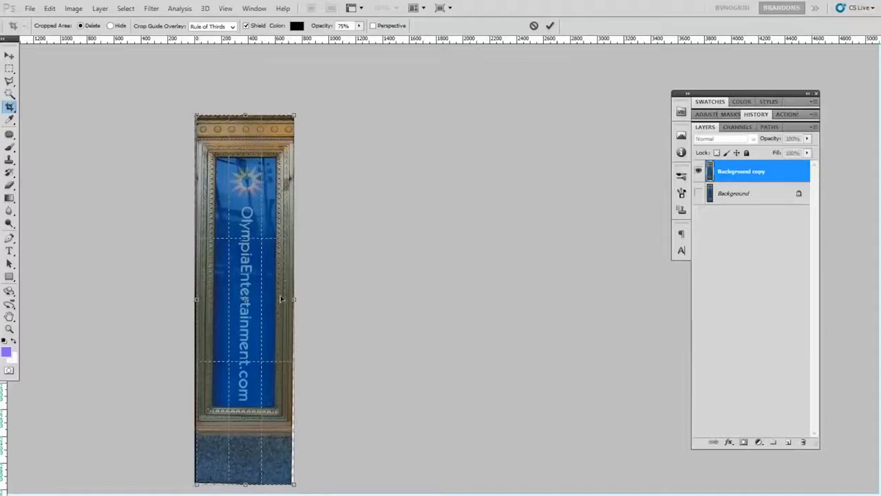
drag(293, 301, 292, 298)
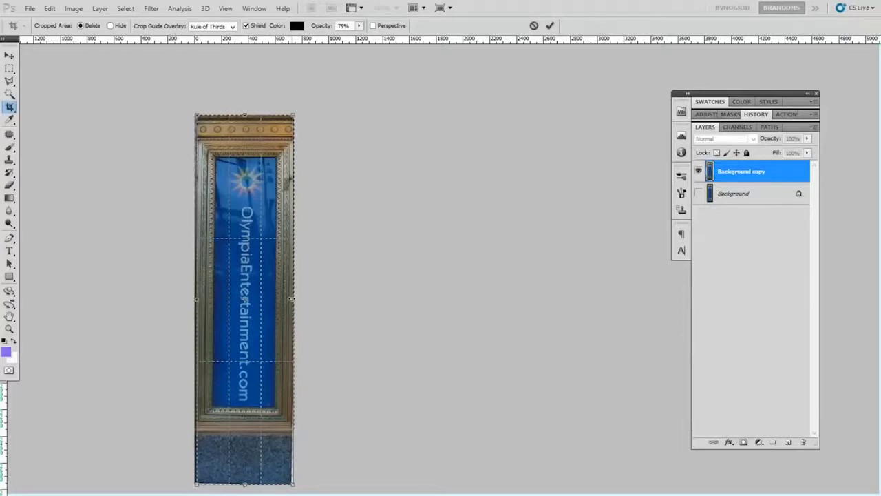
click(550, 26)
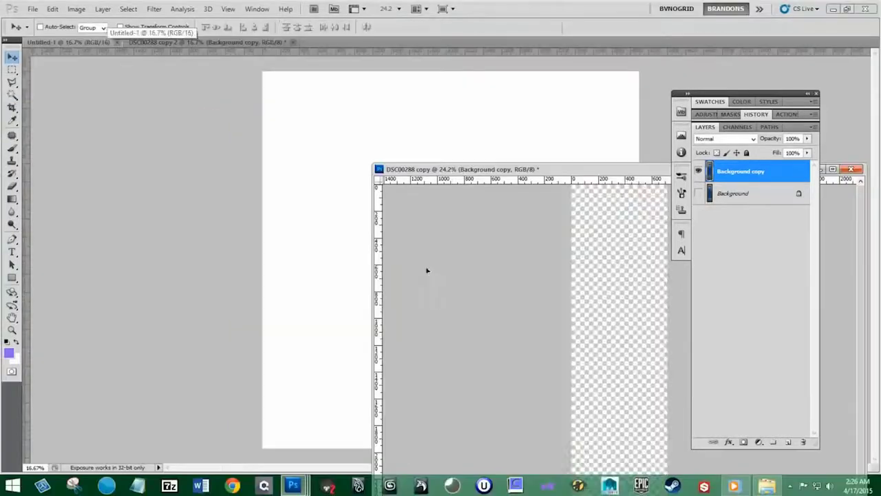
- Copy the pillar onto Untitled-1, accepting the bit-depth conversion, and place it at lower right
drag(426, 269, 335, 248)
click(421, 186)
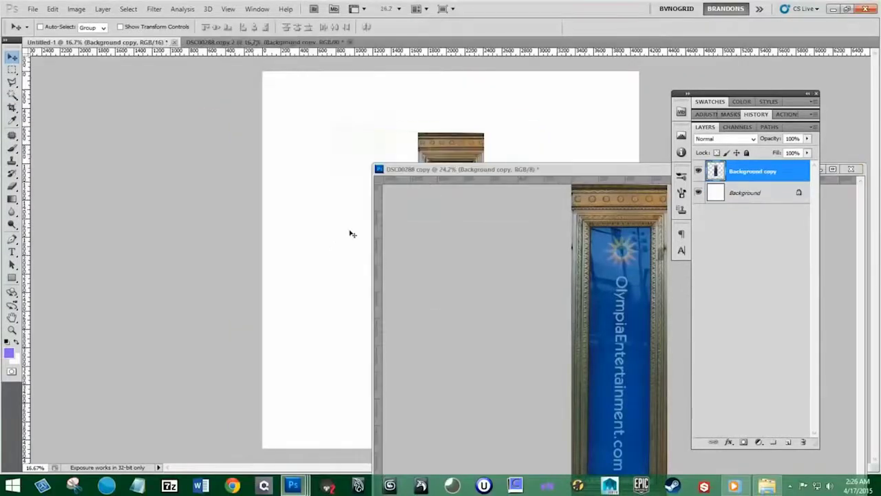
drag(551, 169, 8, 141)
drag(445, 232, 603, 296)
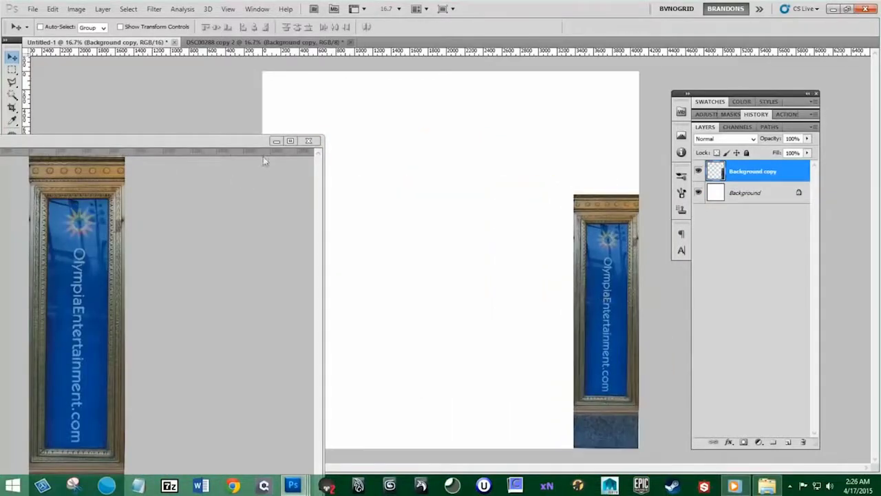
- In the second theatre-photo copy, draw a crop box around one glass door
double_click(241, 145)
key(c)
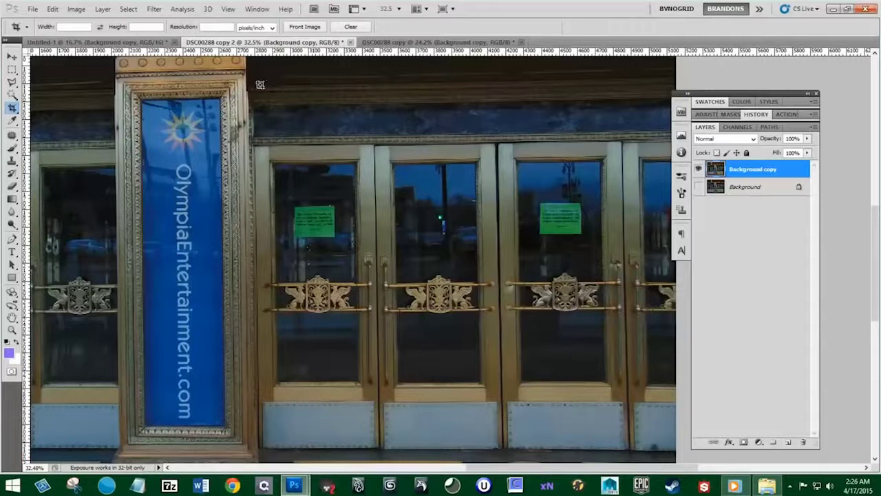
drag(255, 83, 384, 455)
- Enable Perspective, fit the crop's corner and right edge to the glass door, and apply
click(376, 26)
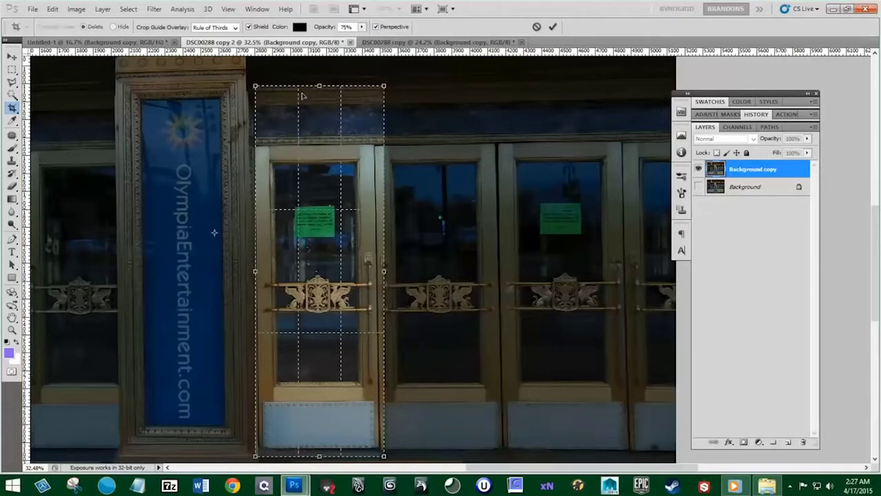
drag(384, 87, 374, 144)
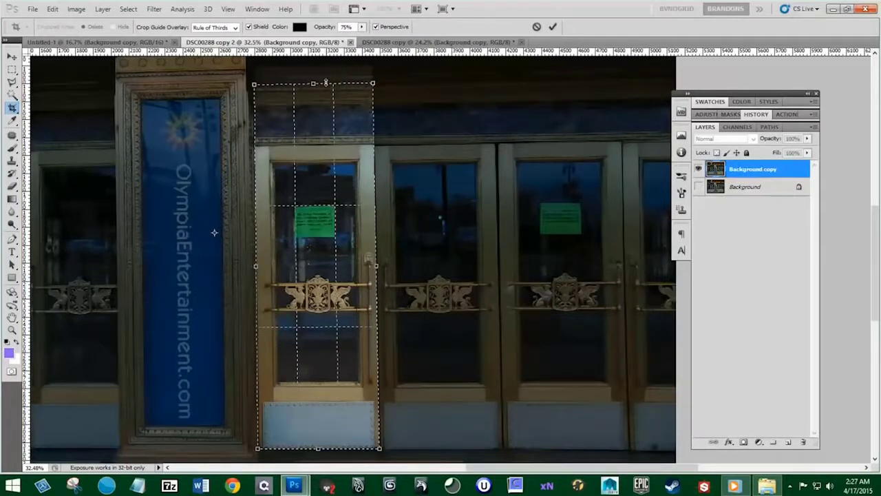
drag(376, 265, 384, 265)
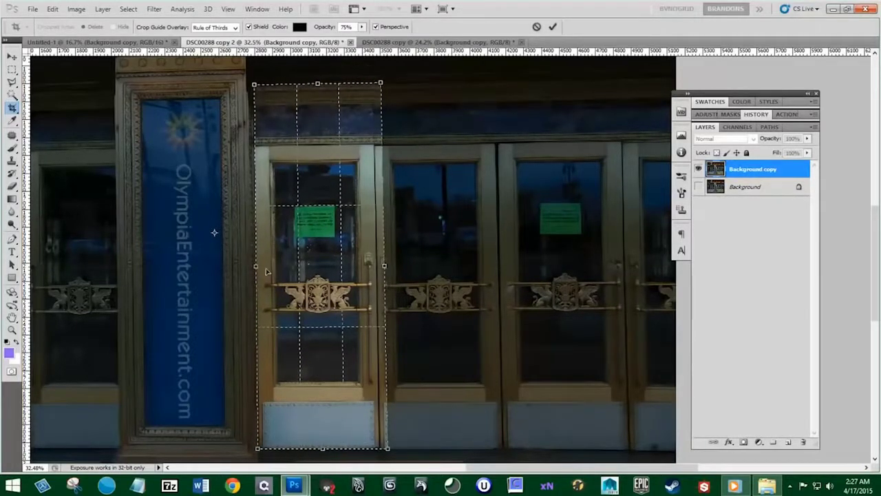
drag(384, 267, 374, 264)
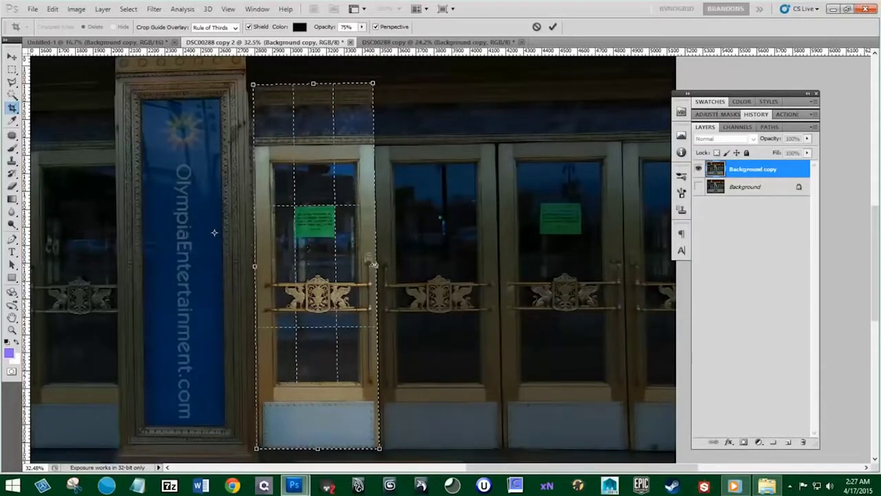
click(554, 28)
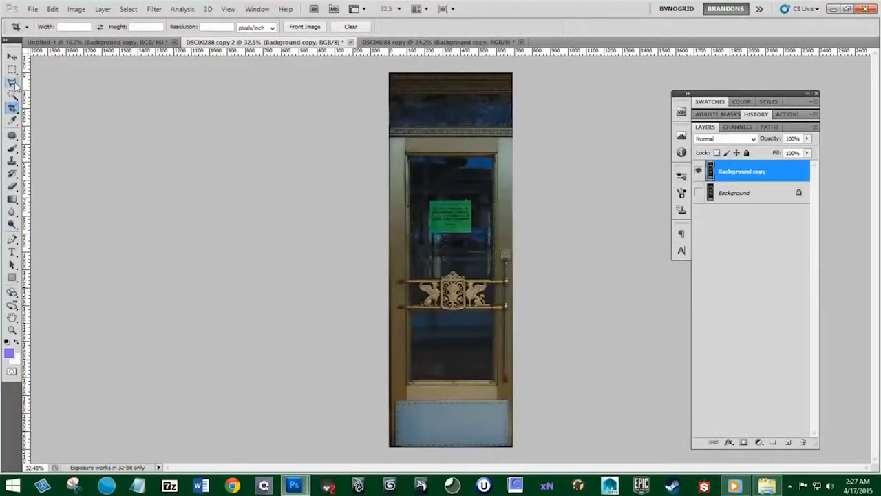
- Add a horizontal guide across the door and select the entire door image
click(12, 69)
drag(386, 88, 553, 129)
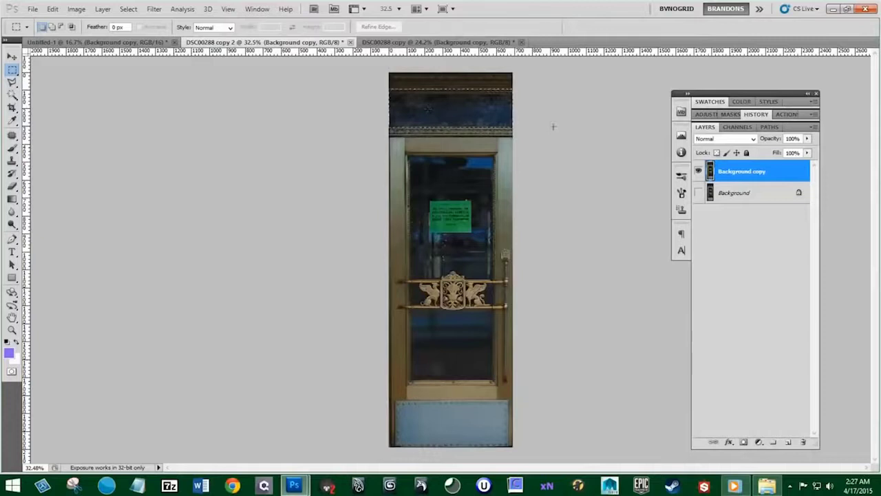
drag(547, 52, 546, 399)
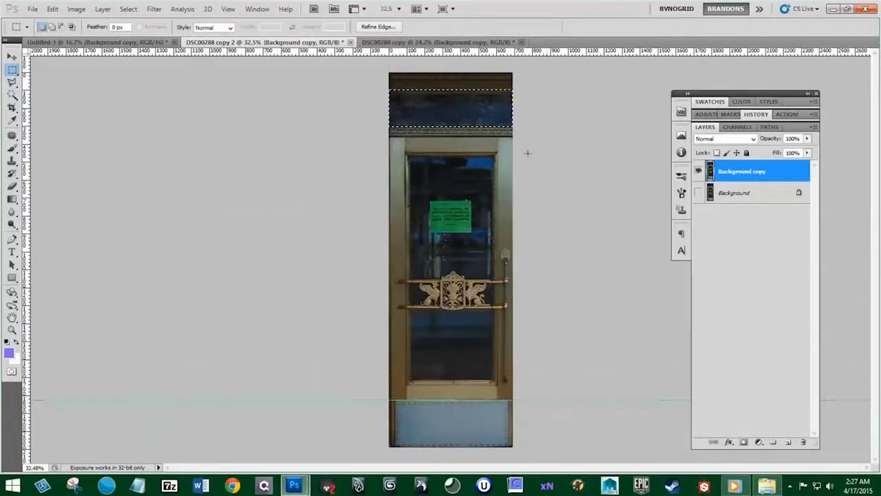
key(ctrl+a)
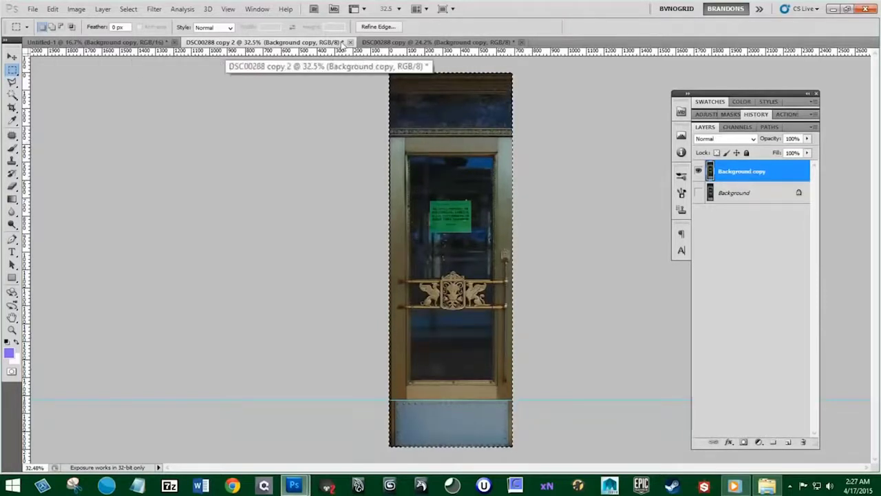
- Copy the door onto Untitled-1 as Layer 1 and place it just left of the pillar
drag(262, 42, 503, 219)
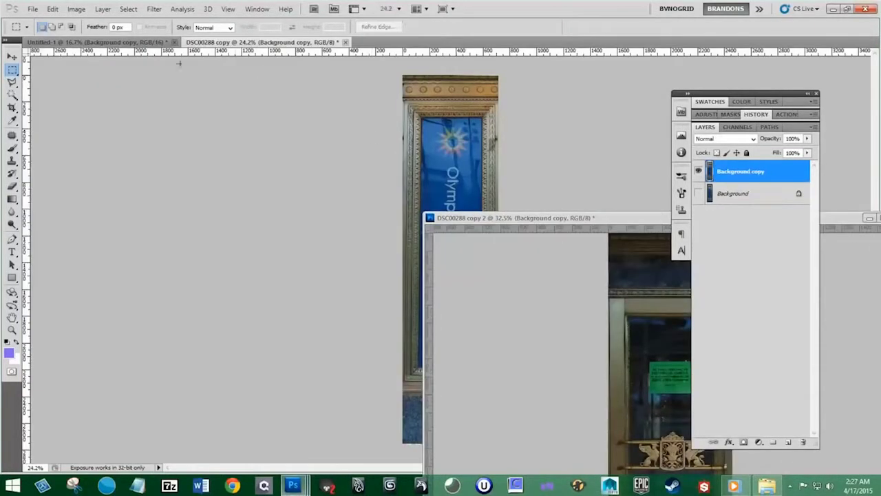
click(144, 42)
key(v)
click(640, 333)
drag(641, 332, 365, 253)
drag(625, 225, 386, 42)
click(81, 42)
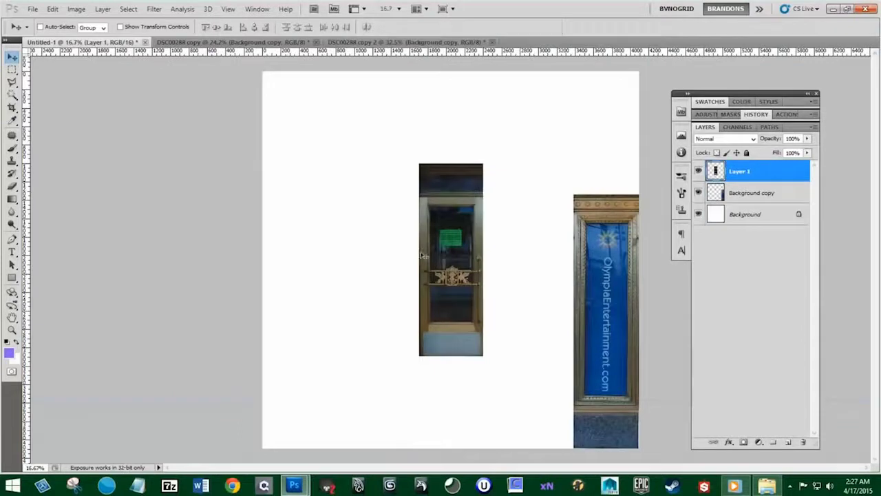
drag(461, 251, 549, 341)
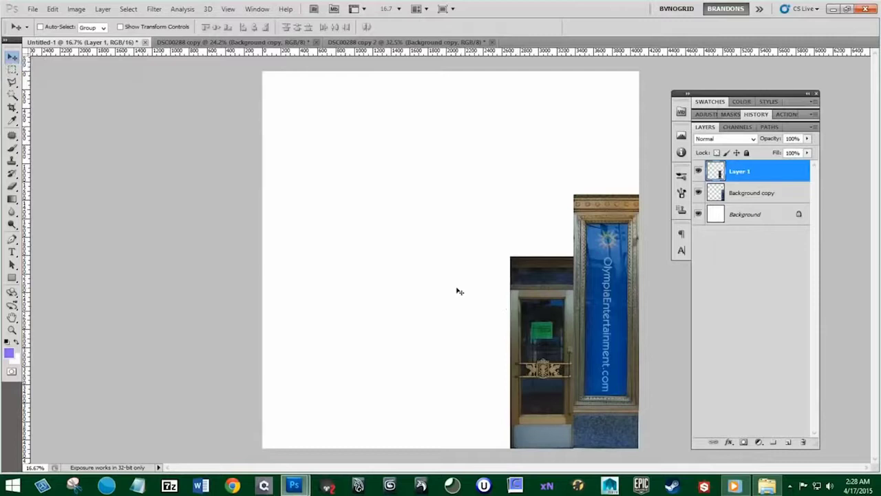
click(766, 486)
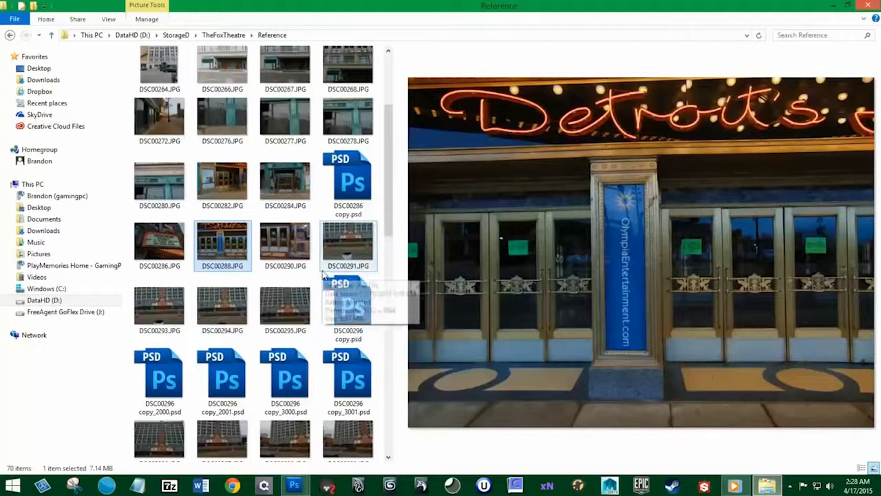
- Reopen DSC00288.JPG in Photoshop and duplicate it as DSC00288 copy 3
right_click(228, 244)
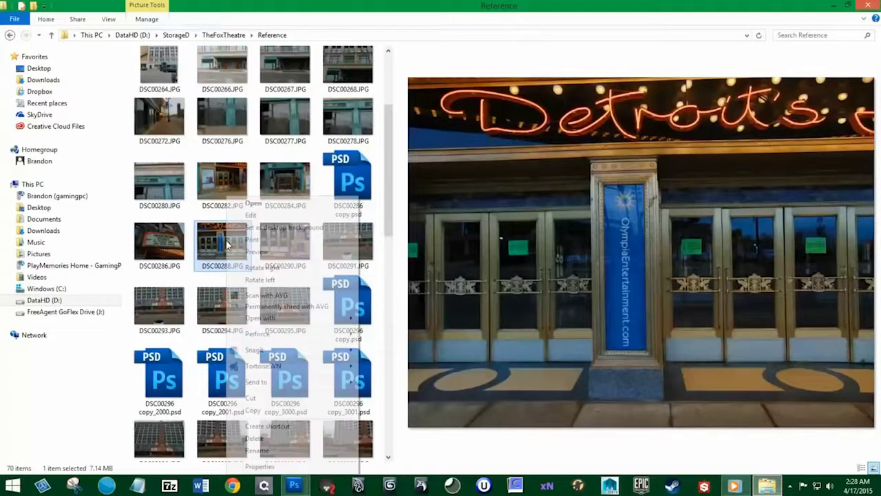
click(254, 204)
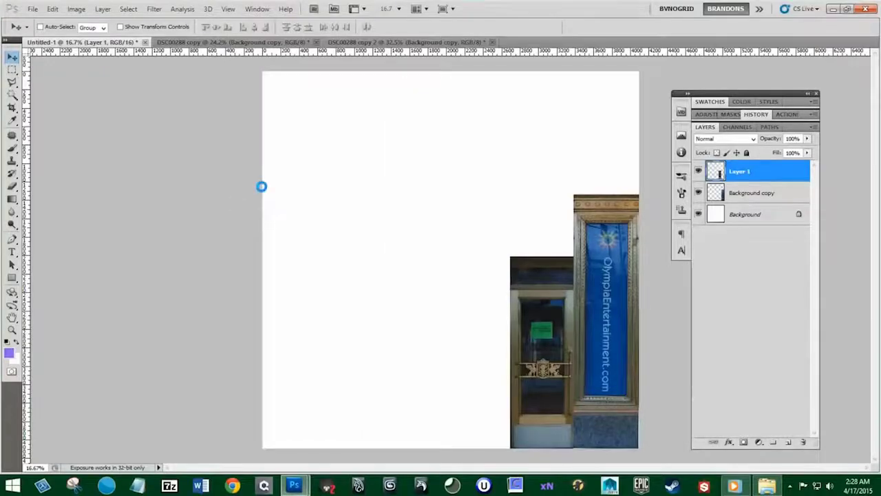
click(76, 9)
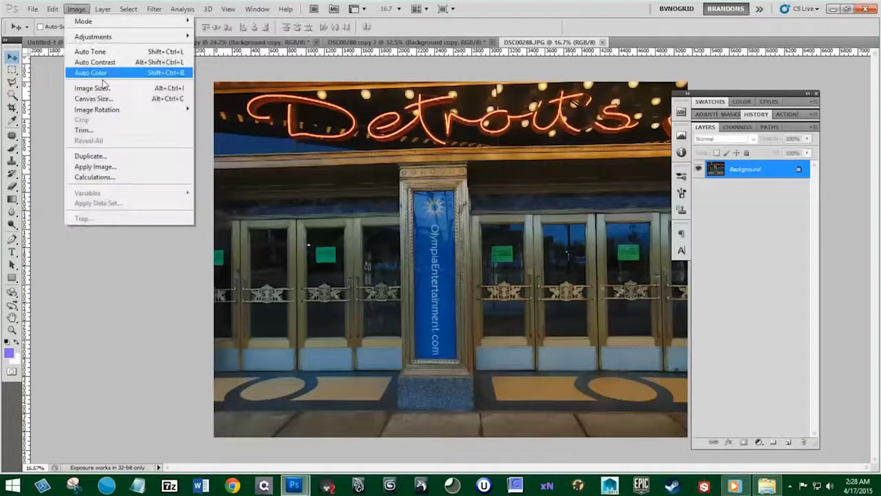
click(118, 156)
click(611, 145)
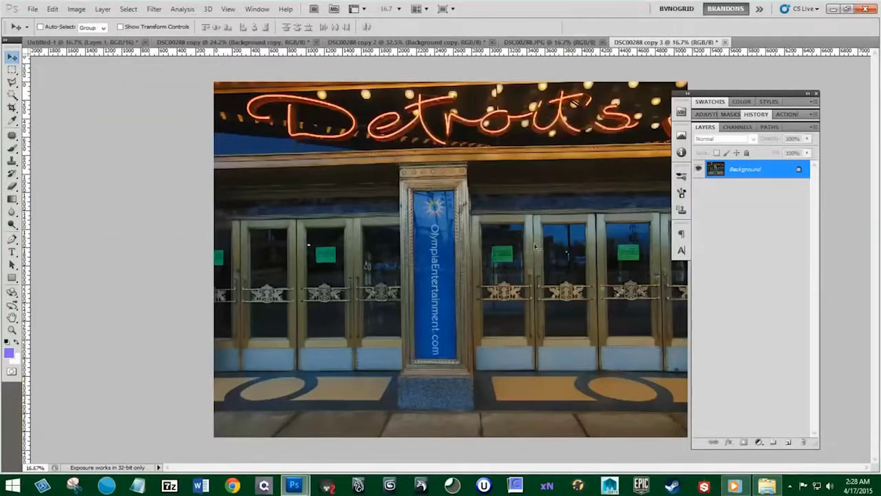
- Bring the yellow floor pattern into view and start a perspective crop around it
key(f)
drag(586, 256, 440, 214)
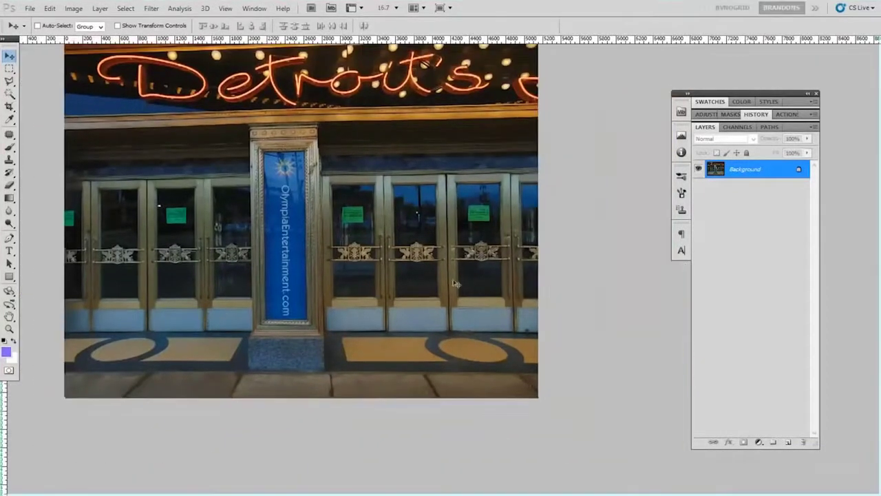
scroll(460, 360, up, 2)
click(9, 108)
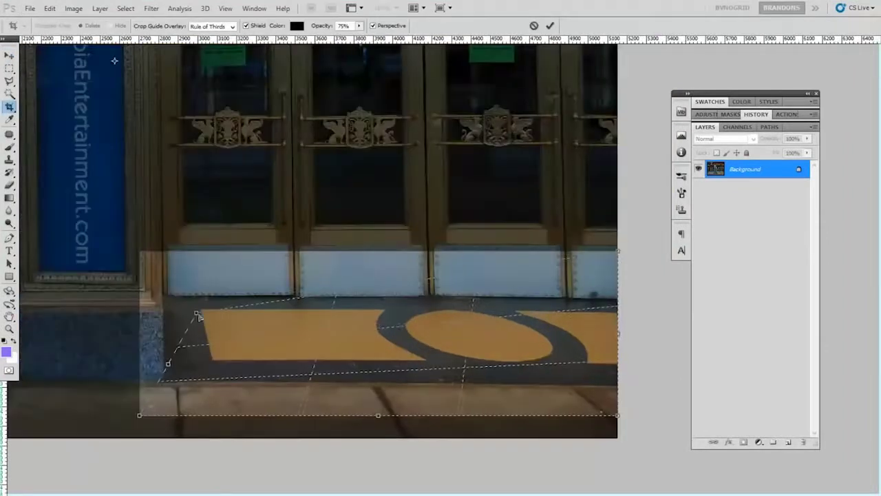
drag(155, 406, 213, 361)
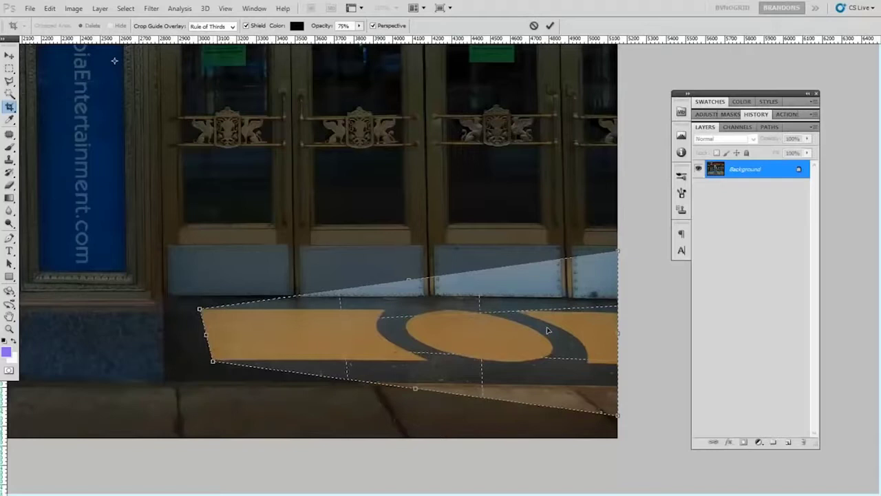
- Fit the crop corners to the floor pattern's perspective and commit the crop
drag(623, 256, 245, 311)
drag(619, 417, 412, 389)
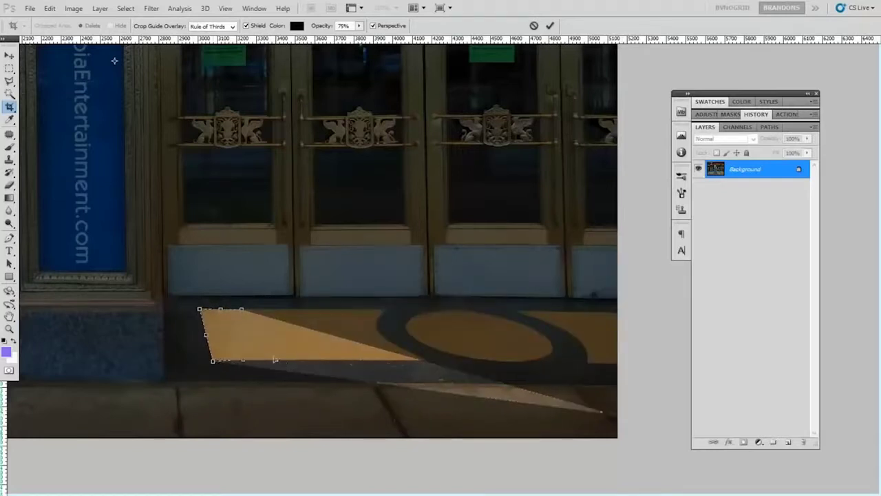
drag(259, 361, 635, 328)
mouse_move(414, 301)
mouse_down()
mouse_move(415, 294)
mouse_move(402, 296)
mouse_up()
drag(435, 357, 446, 373)
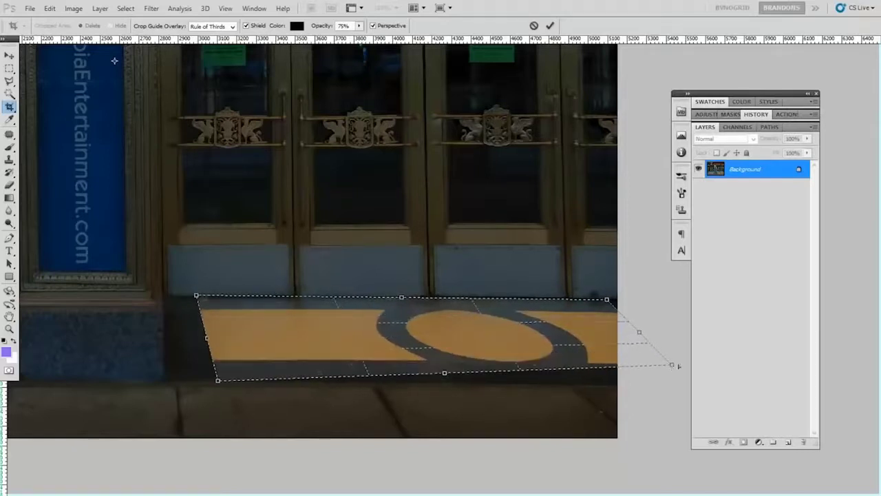
drag(675, 371, 689, 388)
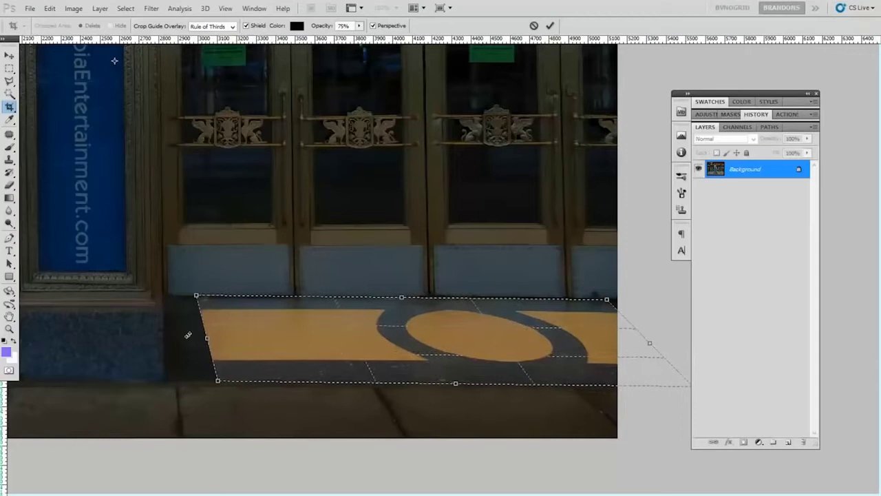
drag(206, 337, 152, 338)
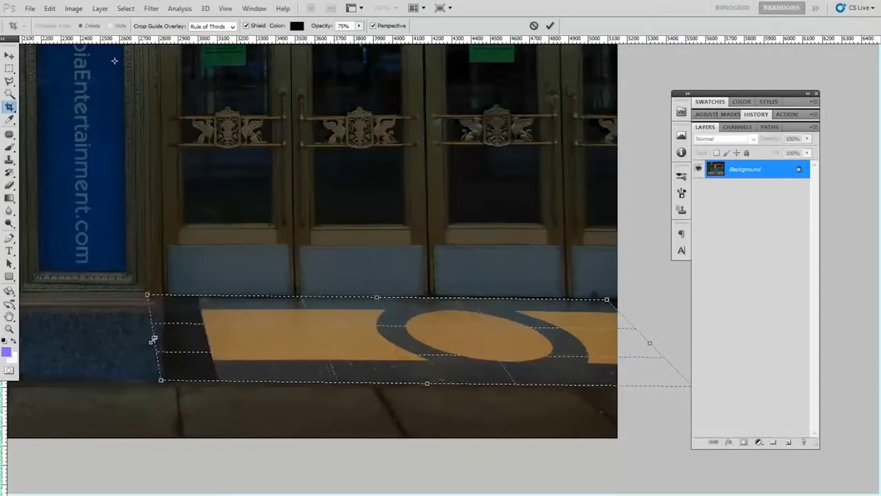
click(550, 26)
- Trim the strip's left edge off with a rectangular selection and Image > Crop
scroll(274, 234, down, 2)
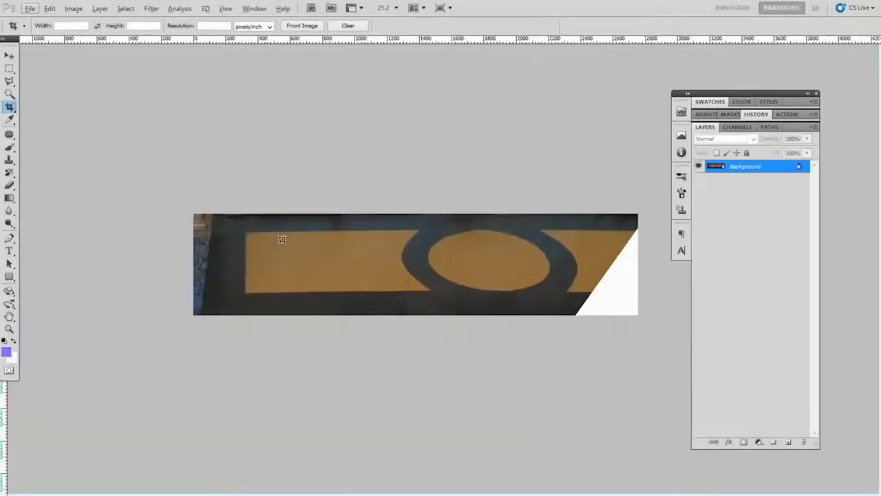
click(10, 69)
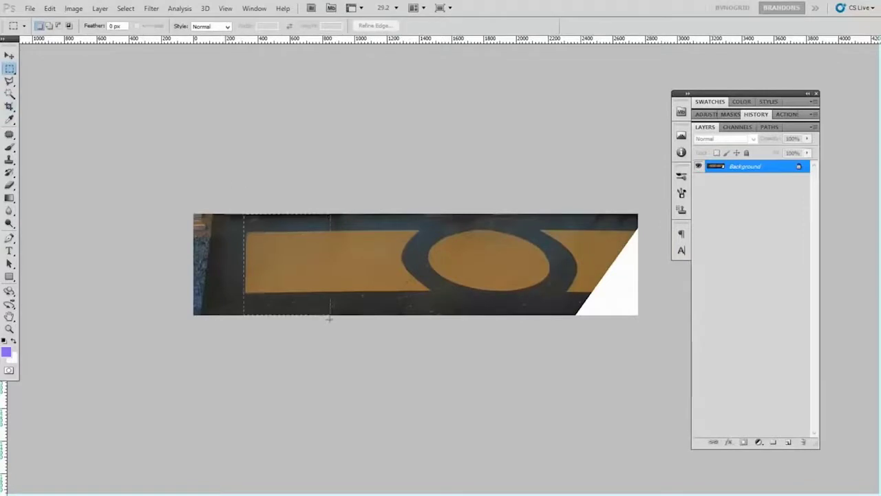
mouse_move(336, 320)
mouse_down()
mouse_move(299, 318)
mouse_move(334, 321)
mouse_up()
click(250, 199)
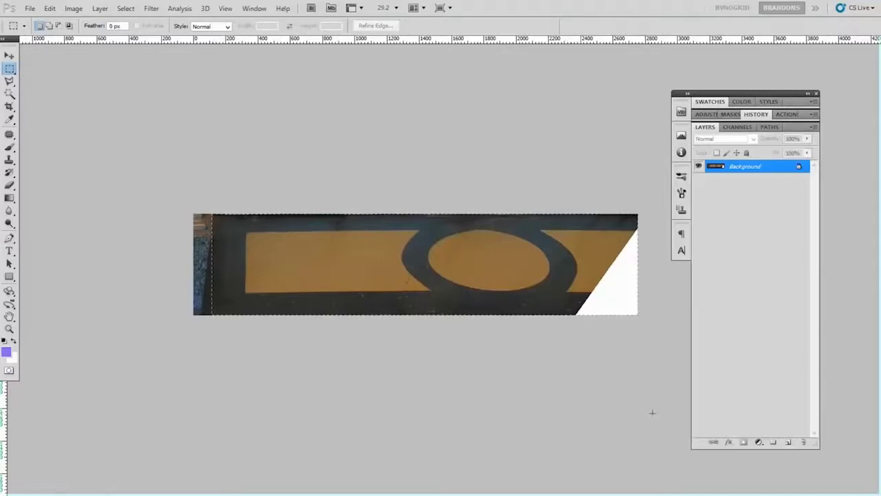
click(77, 9)
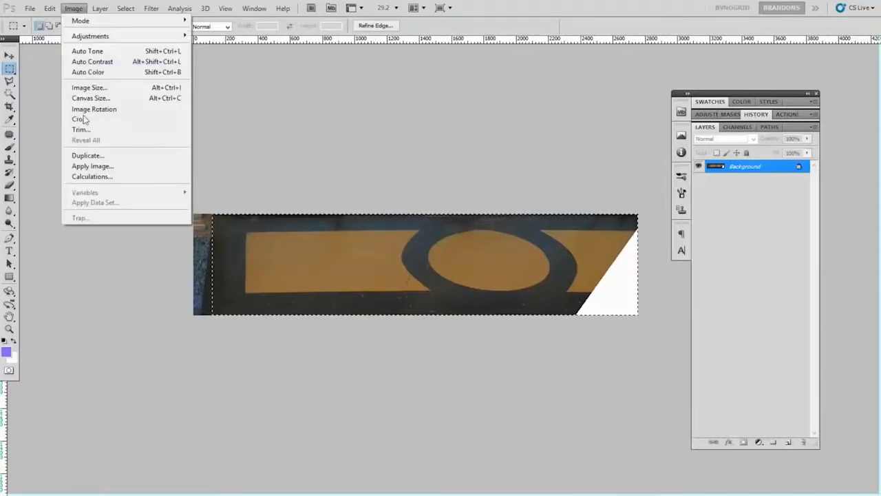
click(81, 118)
key(ctrl+d)
- Duplicate the strip to Background copy and copy its left end to Layer 1 for transforming
key(ctrl+j)
key(s)
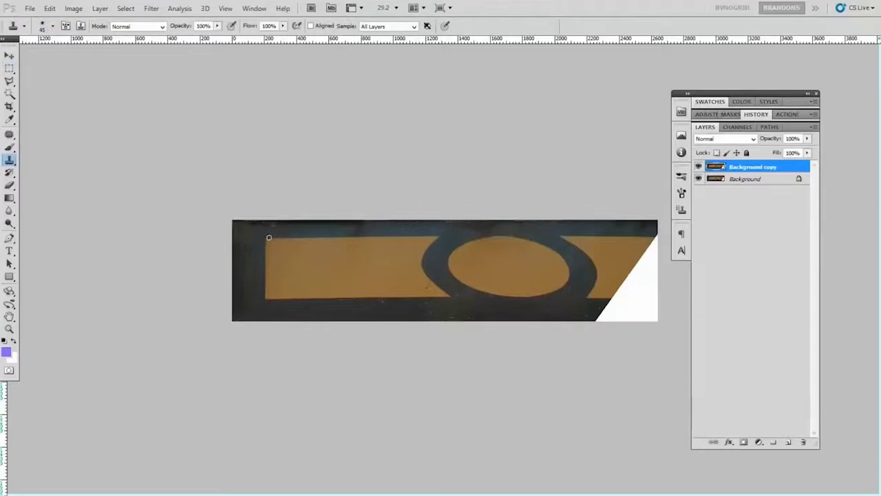
click(10, 68)
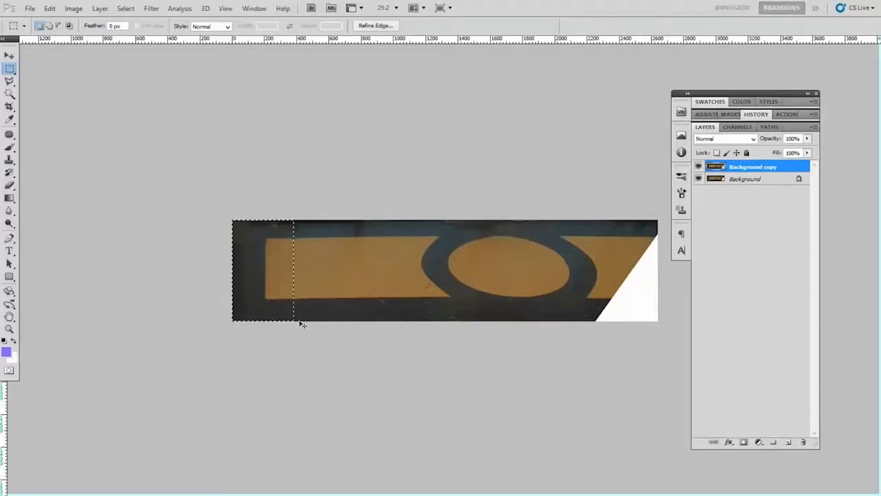
key(ctrl+j)
key(ctrl+t)
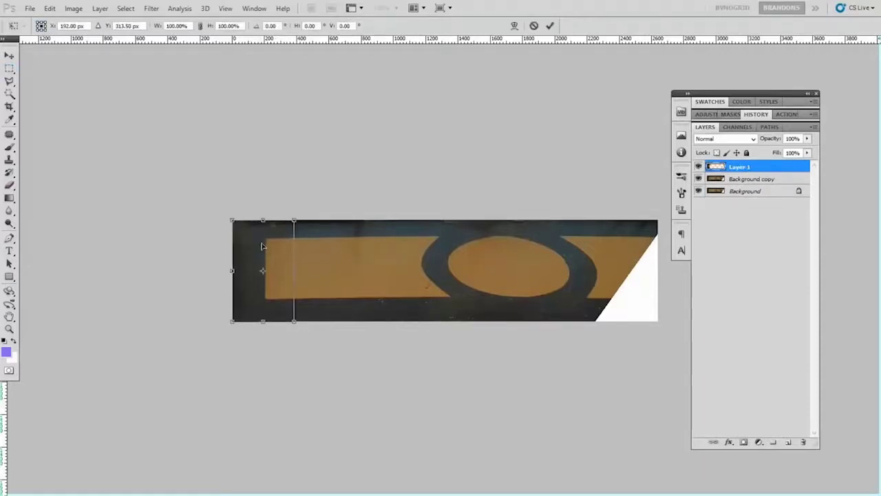
- Flip Layer 1 horizontally and move it over the strip's right end, nudged up slightly
click(533, 26)
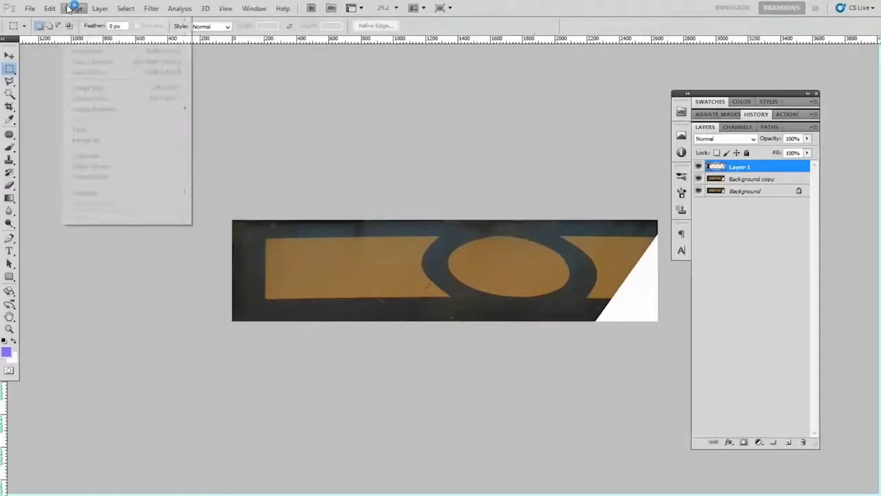
click(50, 8)
mouse_move(130, 223)
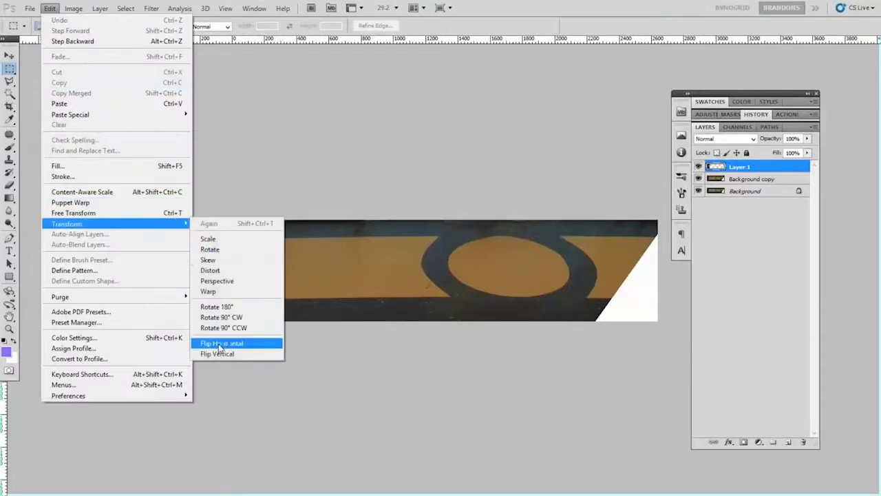
click(227, 341)
key(v)
drag(272, 306, 633, 280)
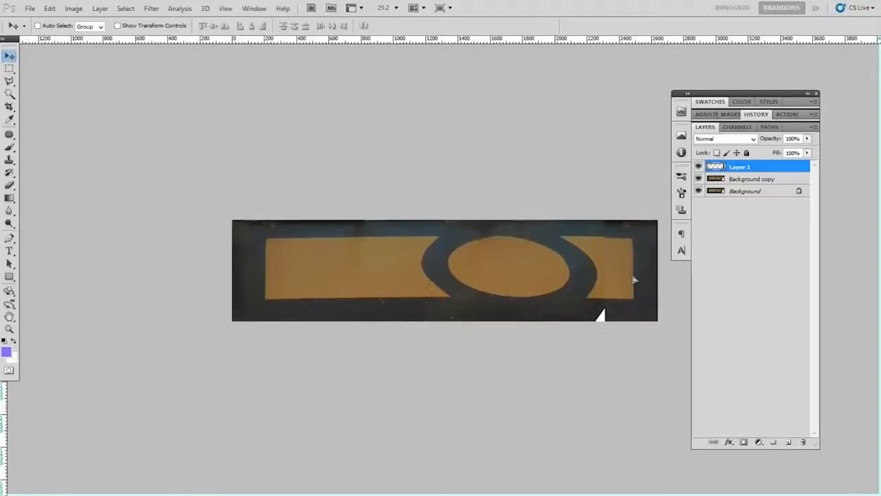
key(Up)
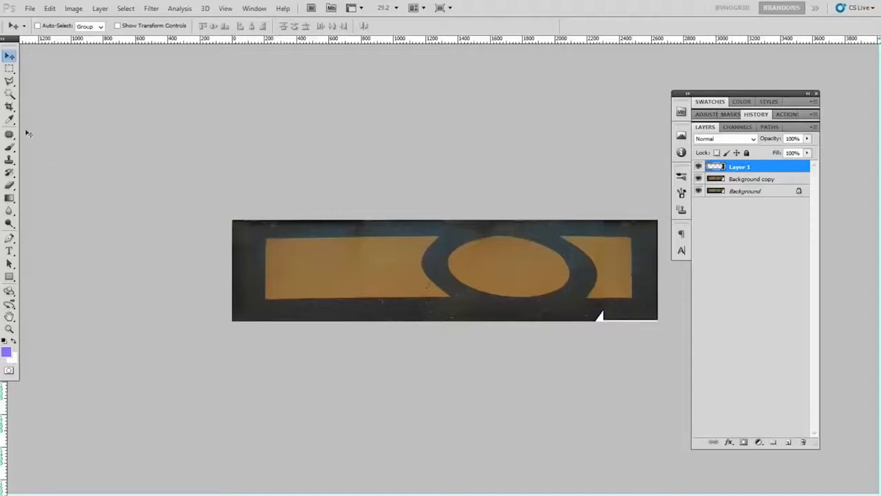
- Clone-stamp over the leftover white notch on the floor strip
click(9, 147)
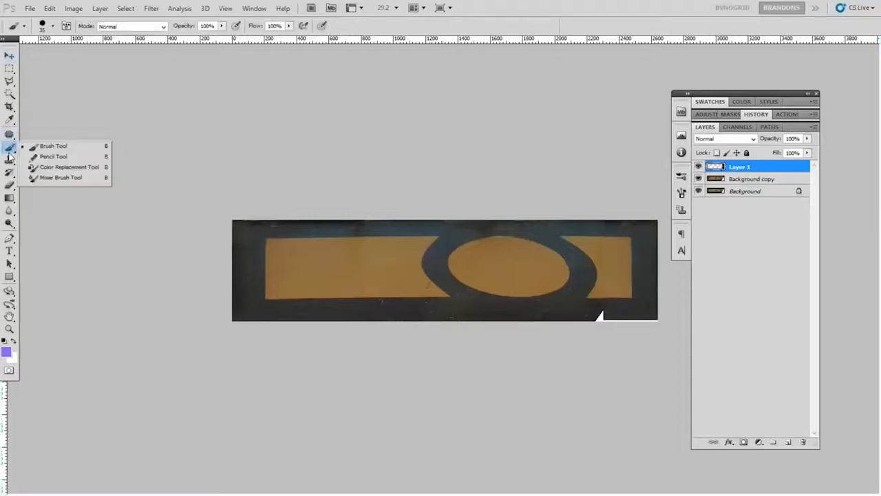
click(9, 159)
click(9, 159)
click(59, 160)
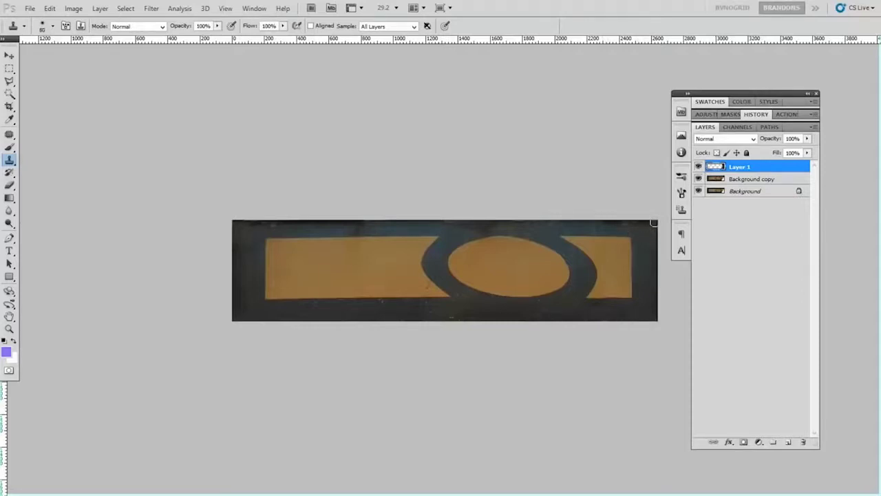
scroll(355, 281, down, 2)
- Merge all three strip layers into one Background layer
shift+click(749, 190)
right_click(749, 190)
click(785, 251)
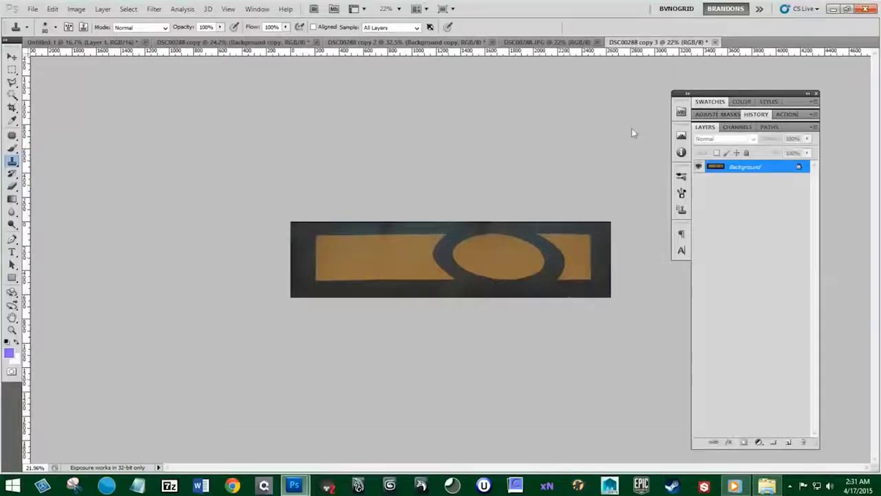
- Copy the floor strip onto Untitled-1 as Layer 2, accepting bit-depth conversion, near the top
drag(633, 134, 622, 234)
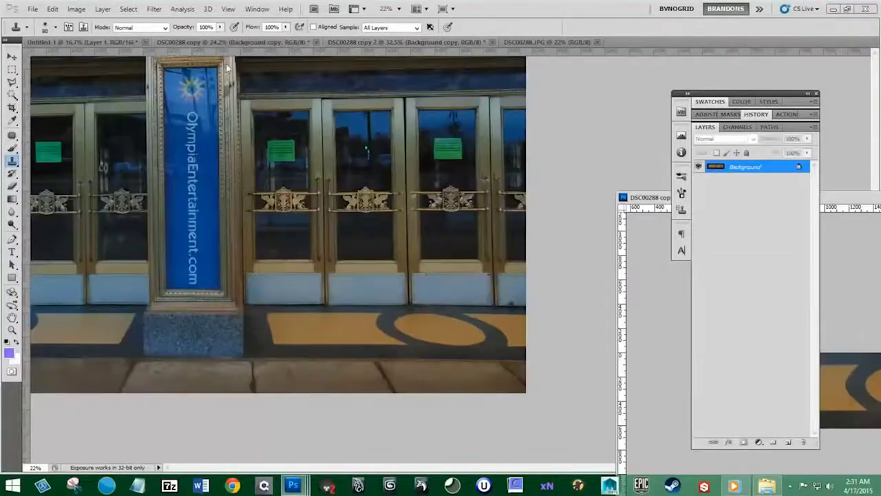
key(ctrl+Tab)
key(ctrl+Tab)
key(v)
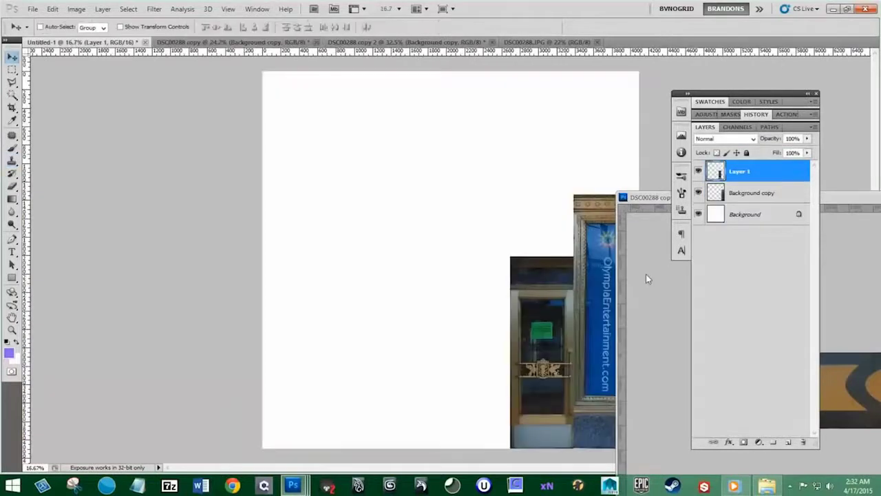
drag(673, 321, 388, 282)
click(420, 186)
drag(494, 264, 475, 204)
- Dock the strip window back and bring up the Reference folder in File Explorer
drag(841, 203, 569, 47)
click(94, 42)
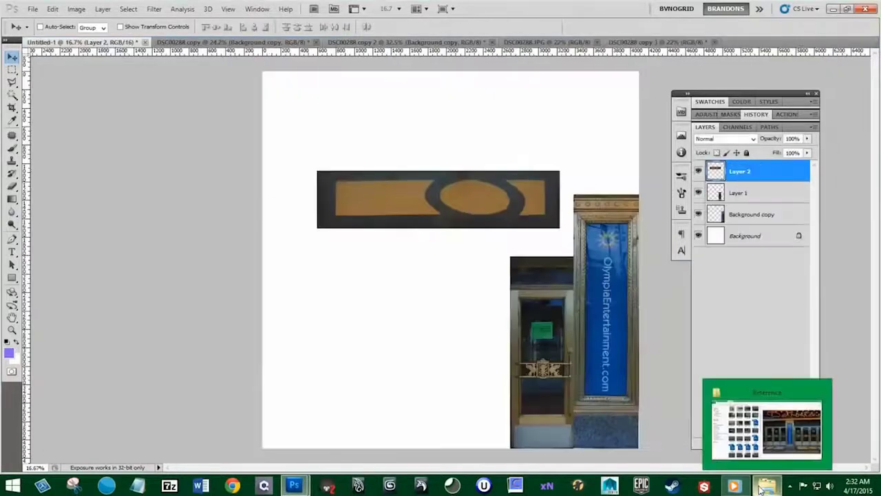
click(766, 485)
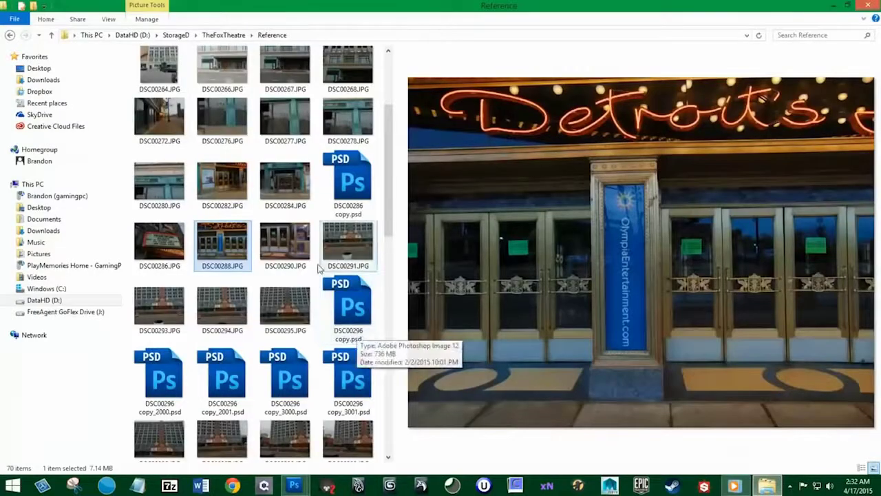